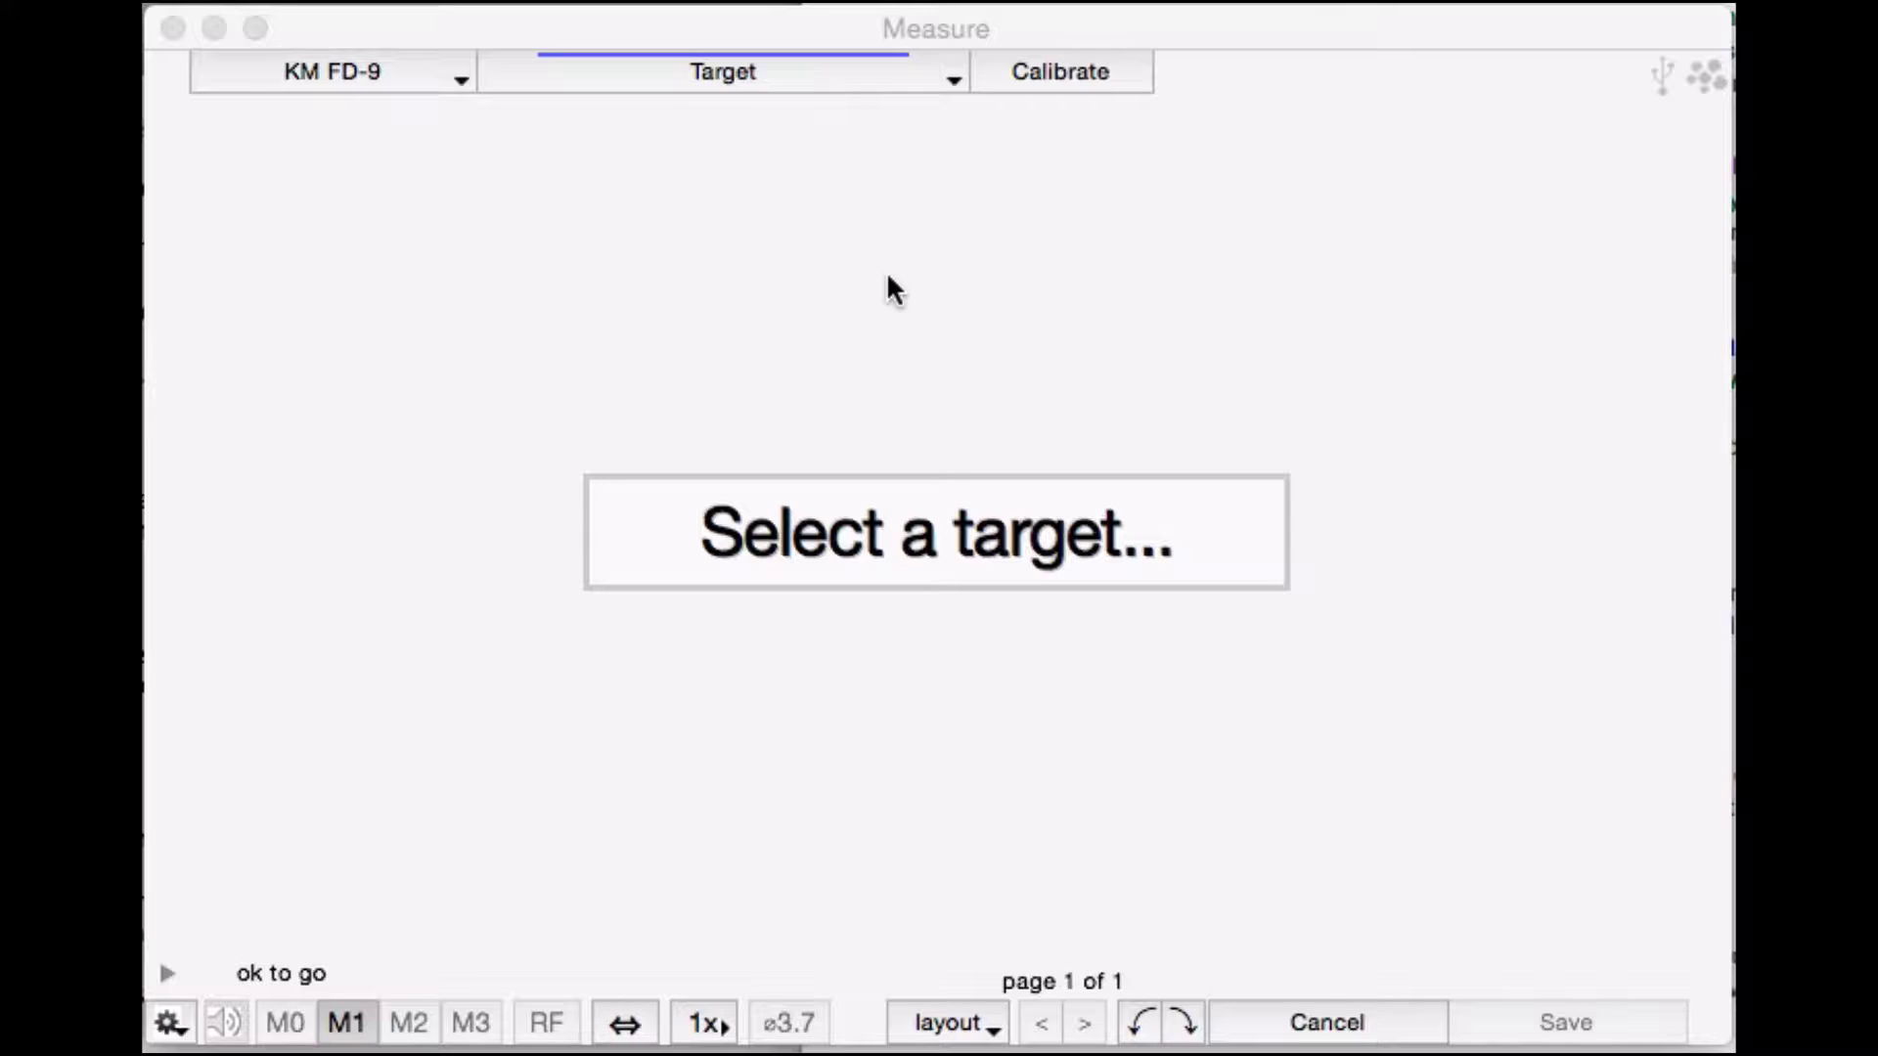
Keep KM FD-9 as the measuring instrument and open the folder of target reference files.
click(368, 78)
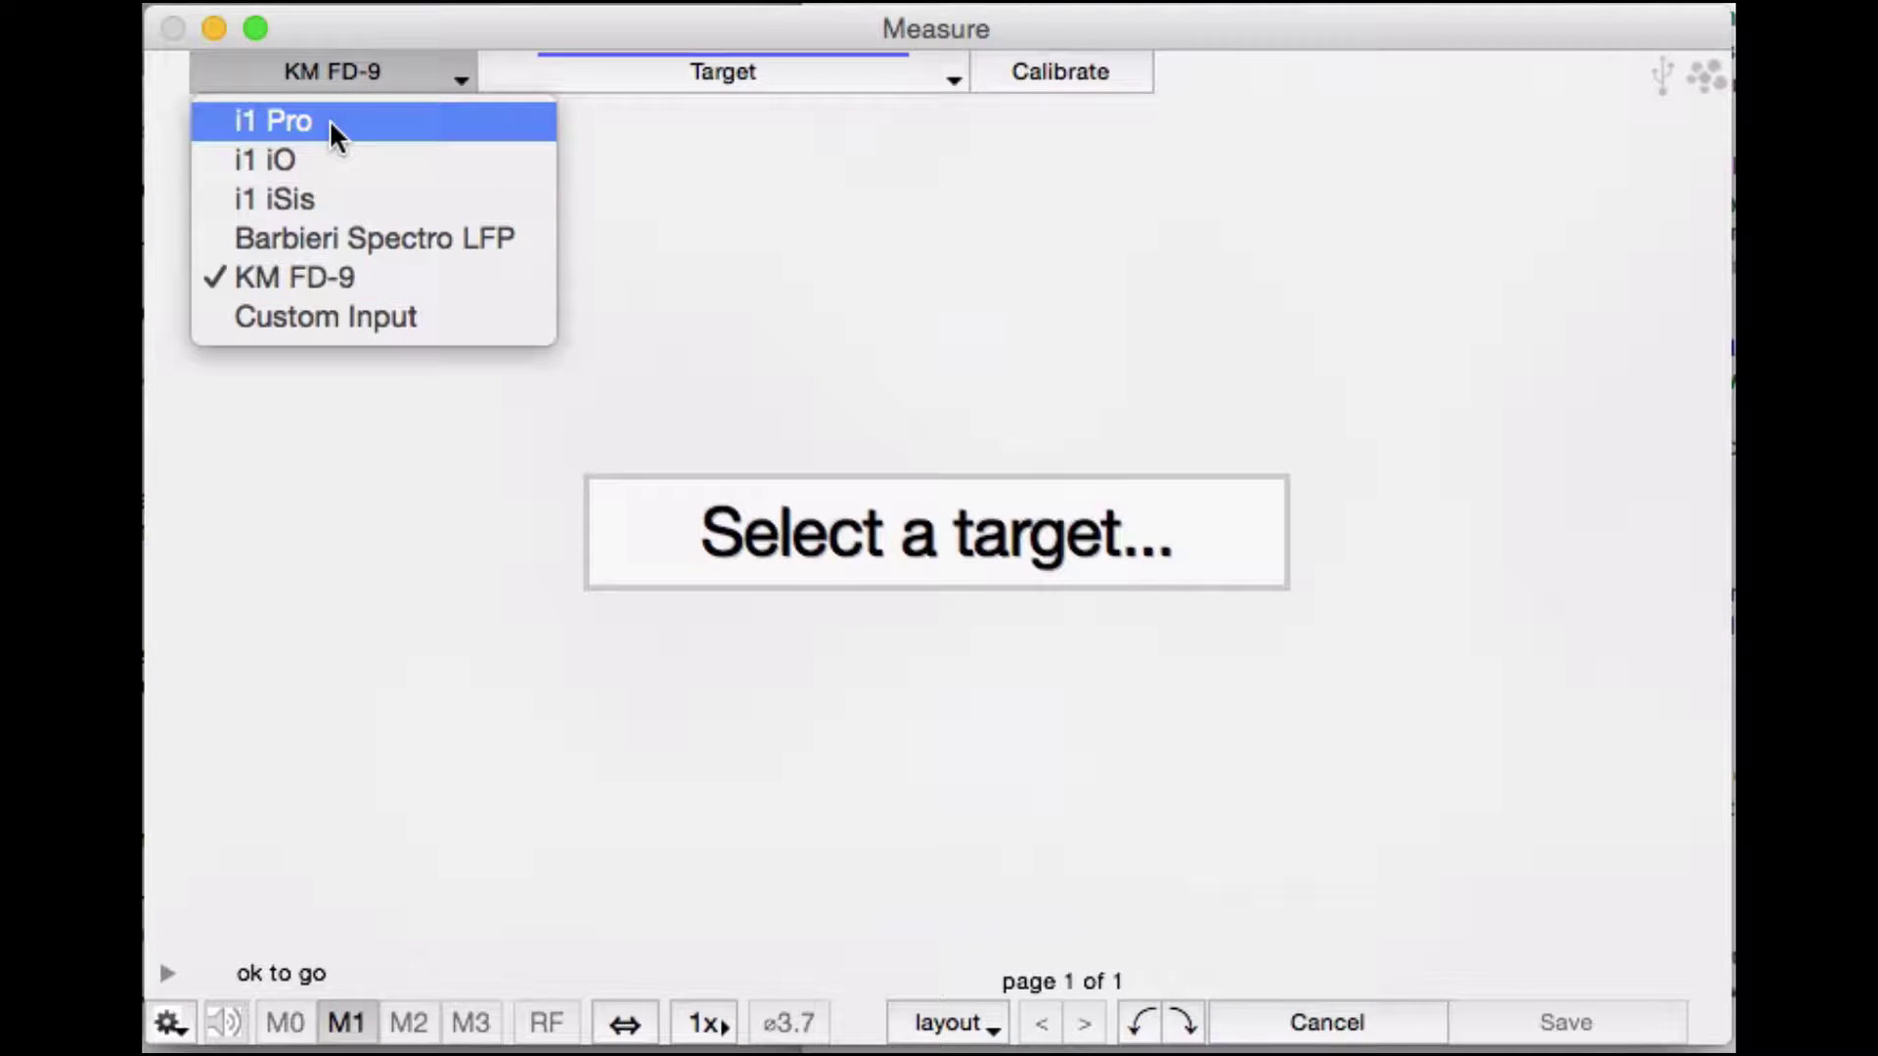
click(325, 279)
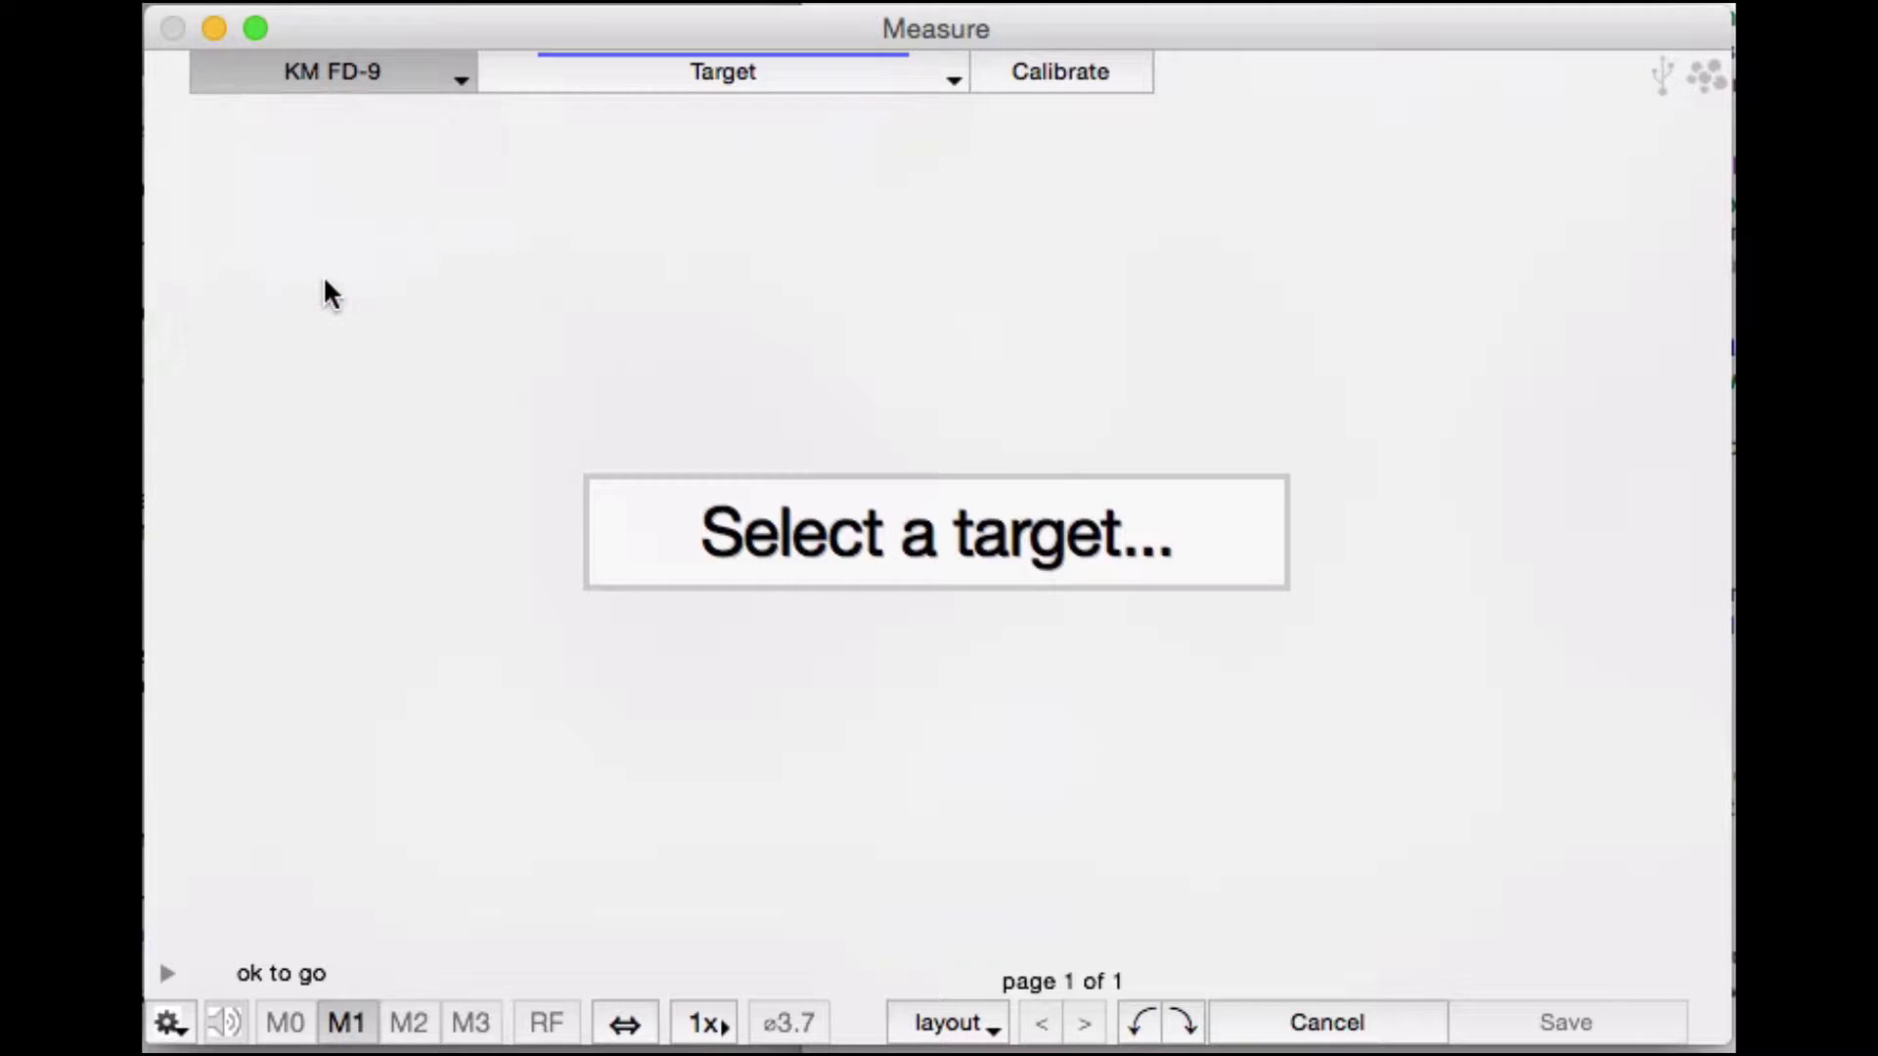
click(747, 79)
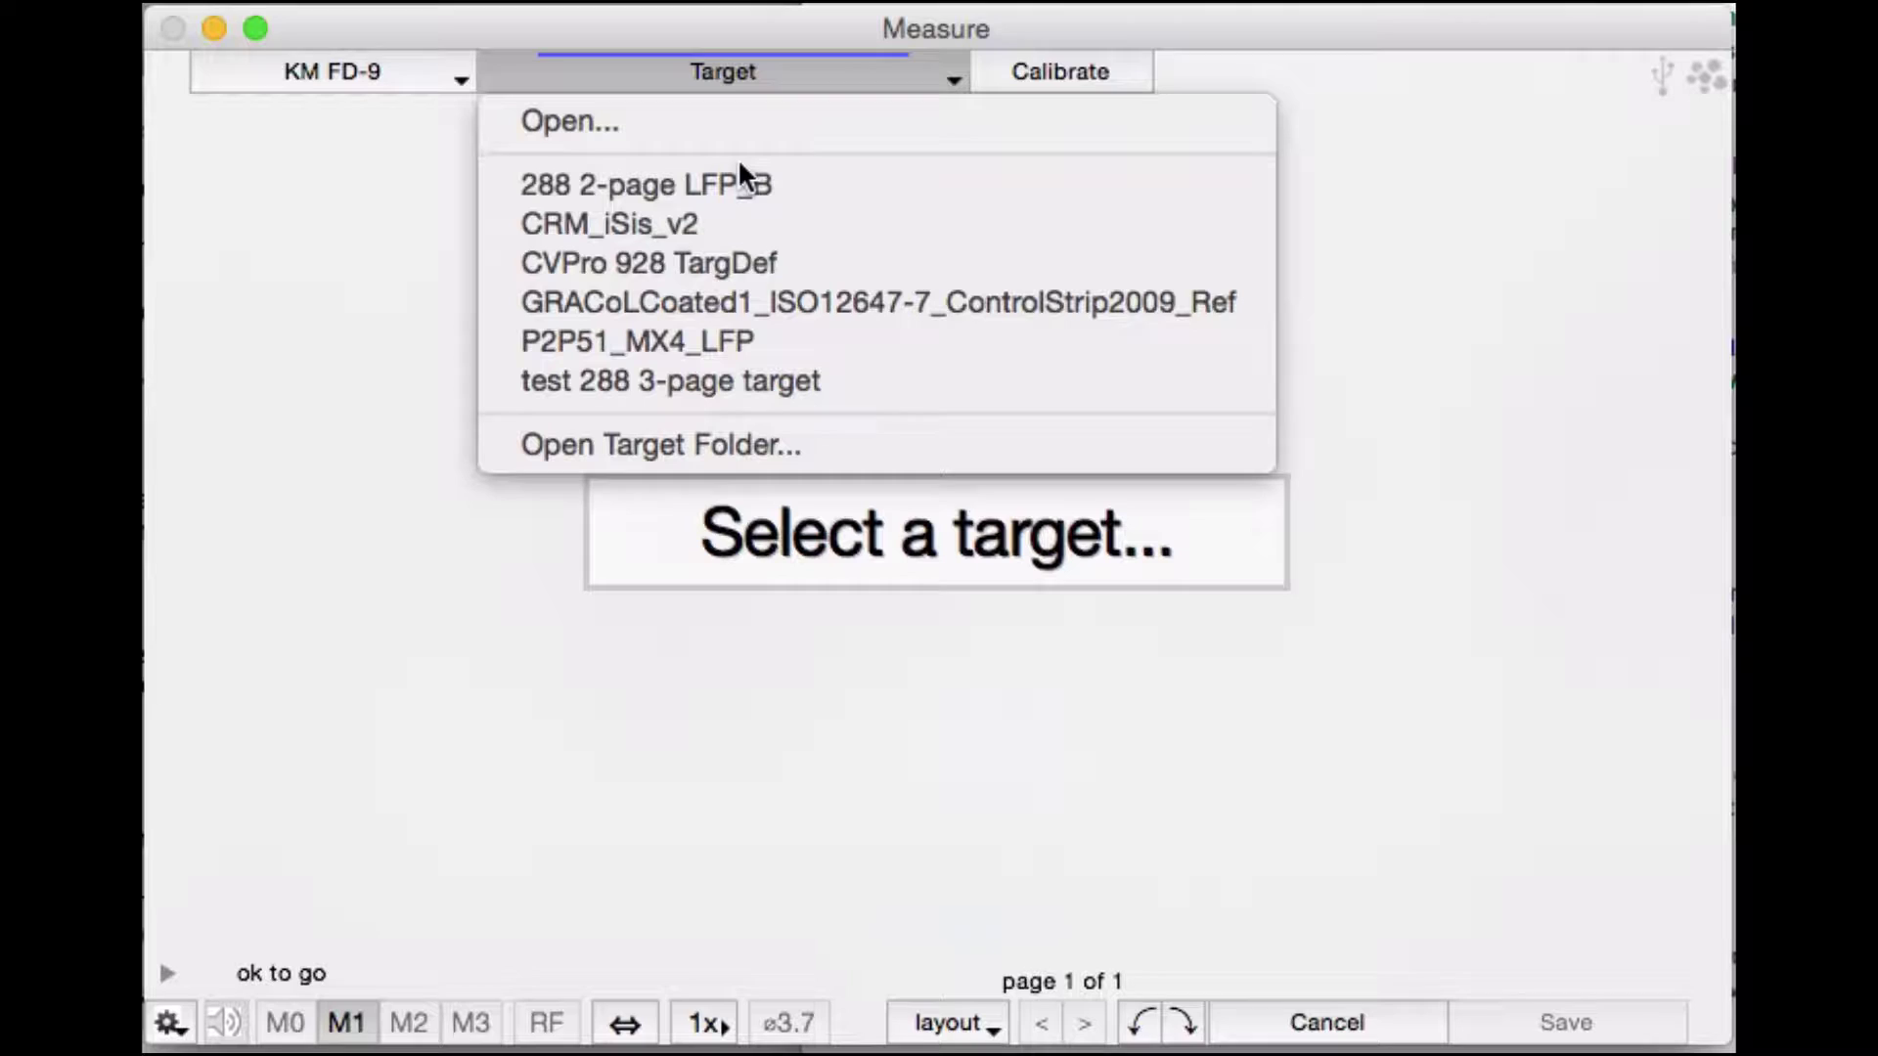
click(688, 449)
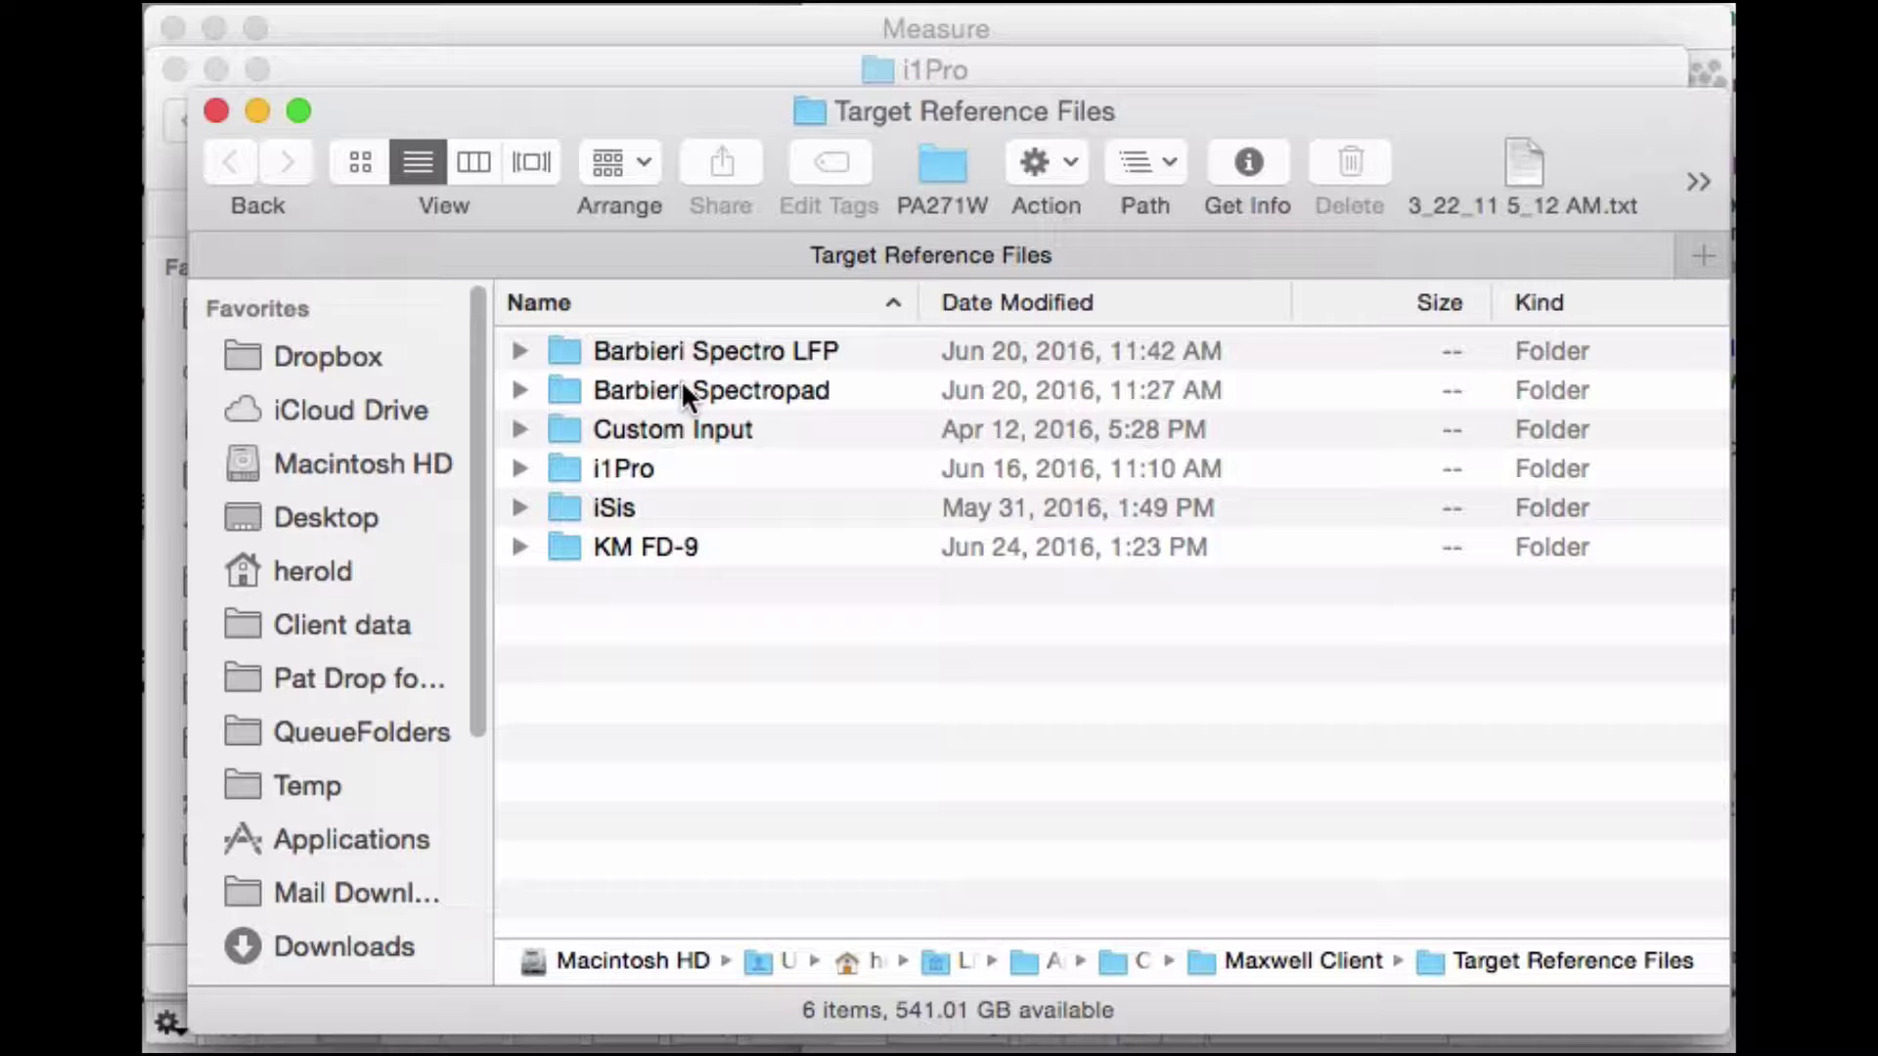
click(798, 388)
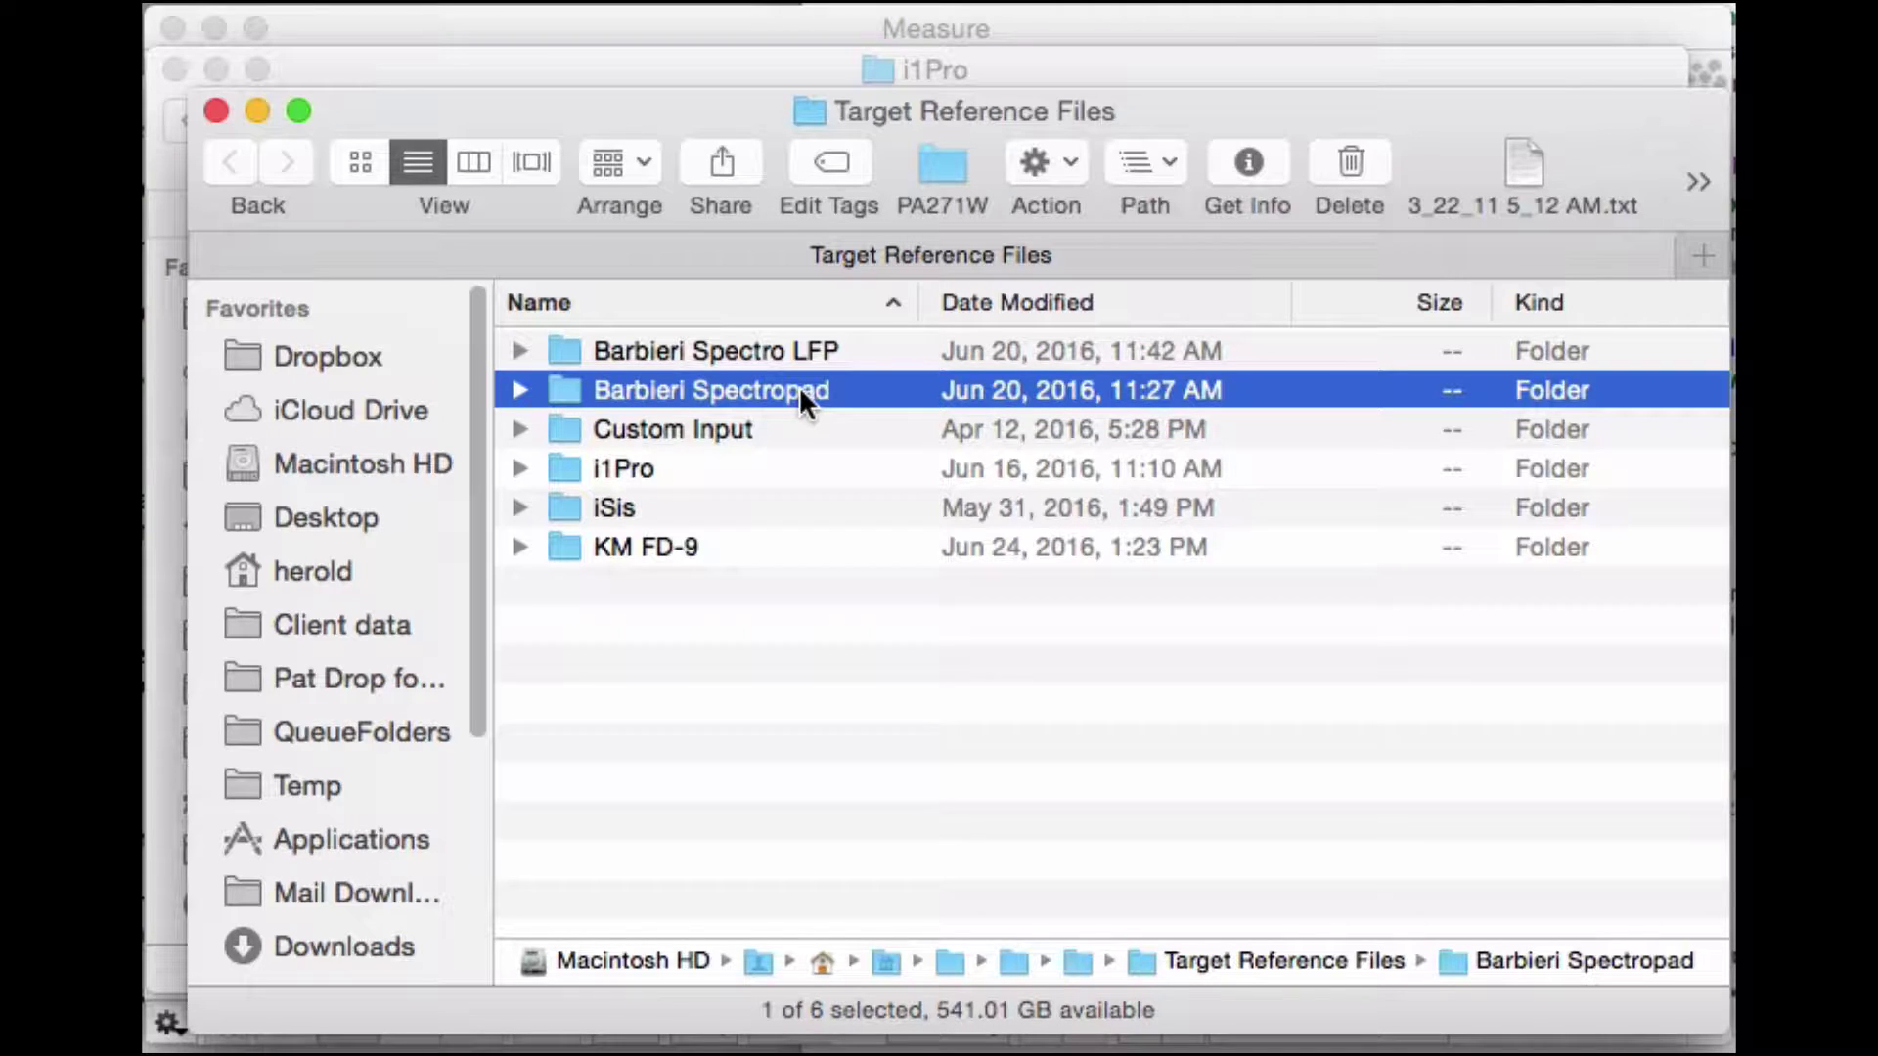
click(640, 509)
click(479, 166)
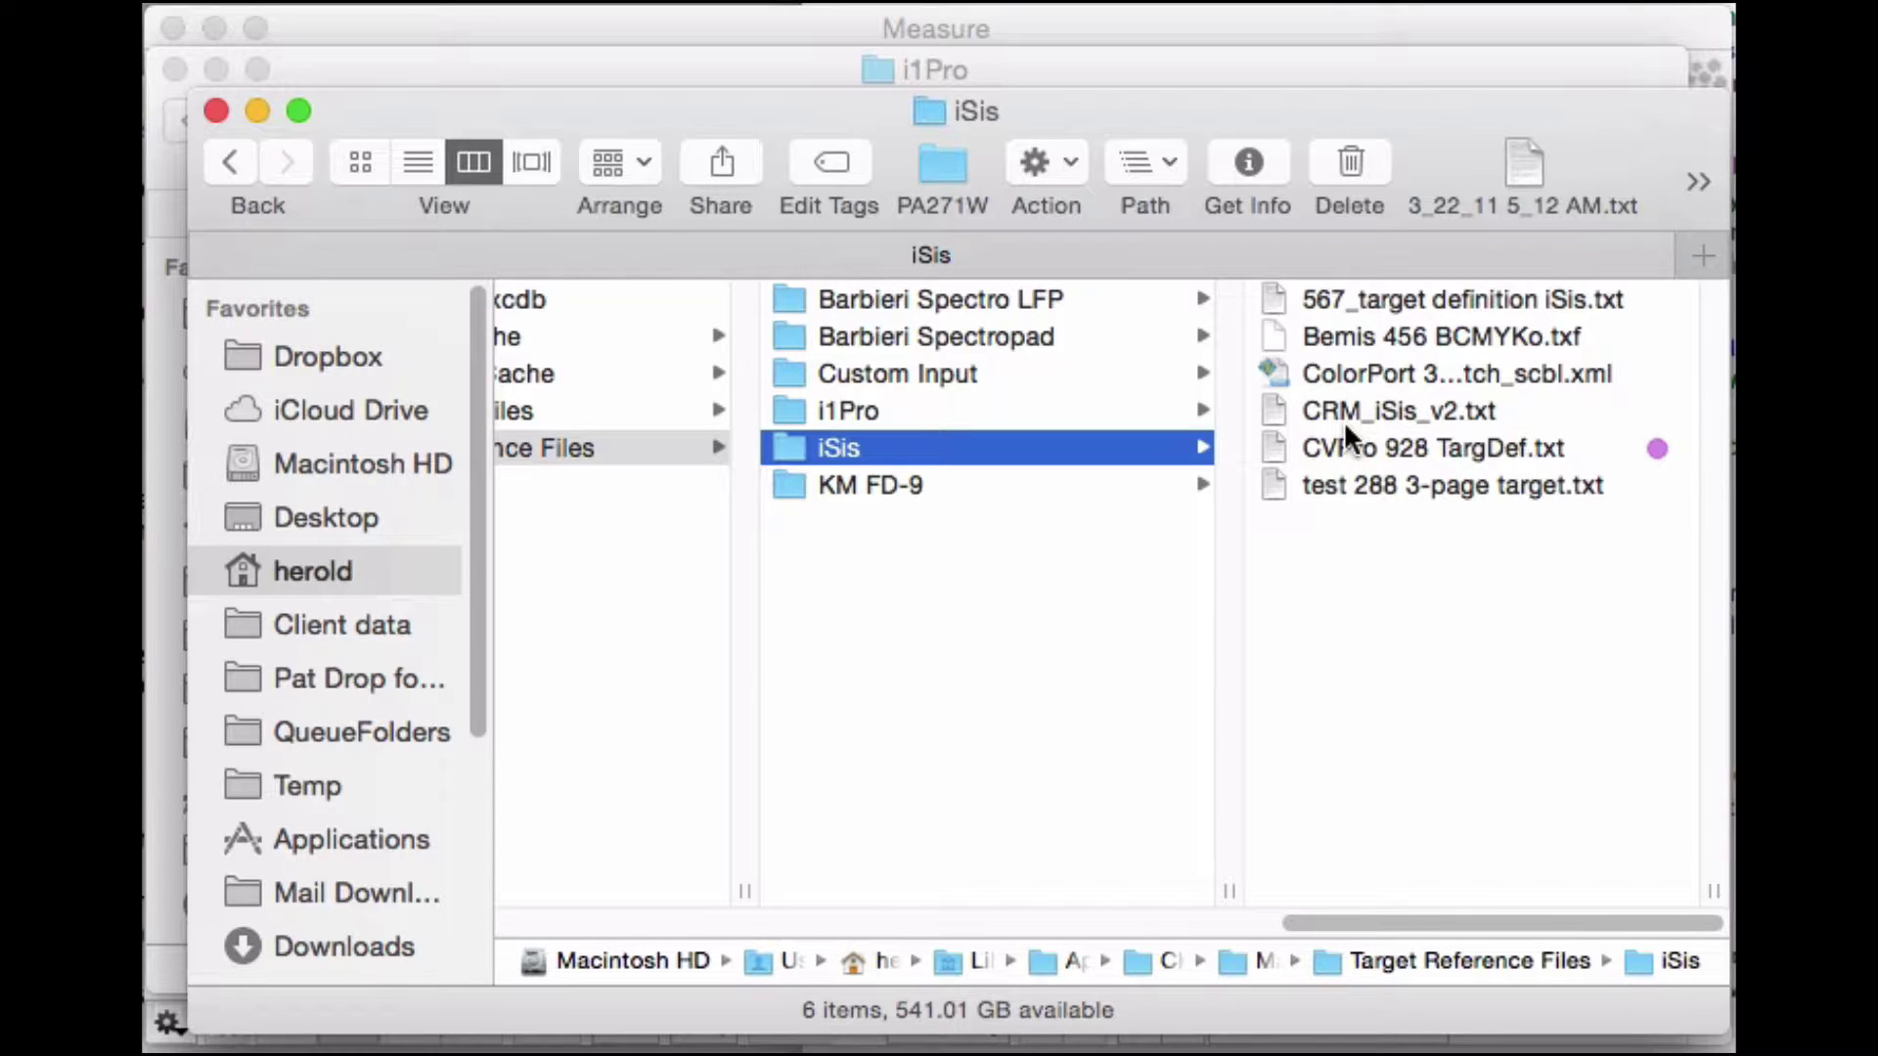
click(878, 409)
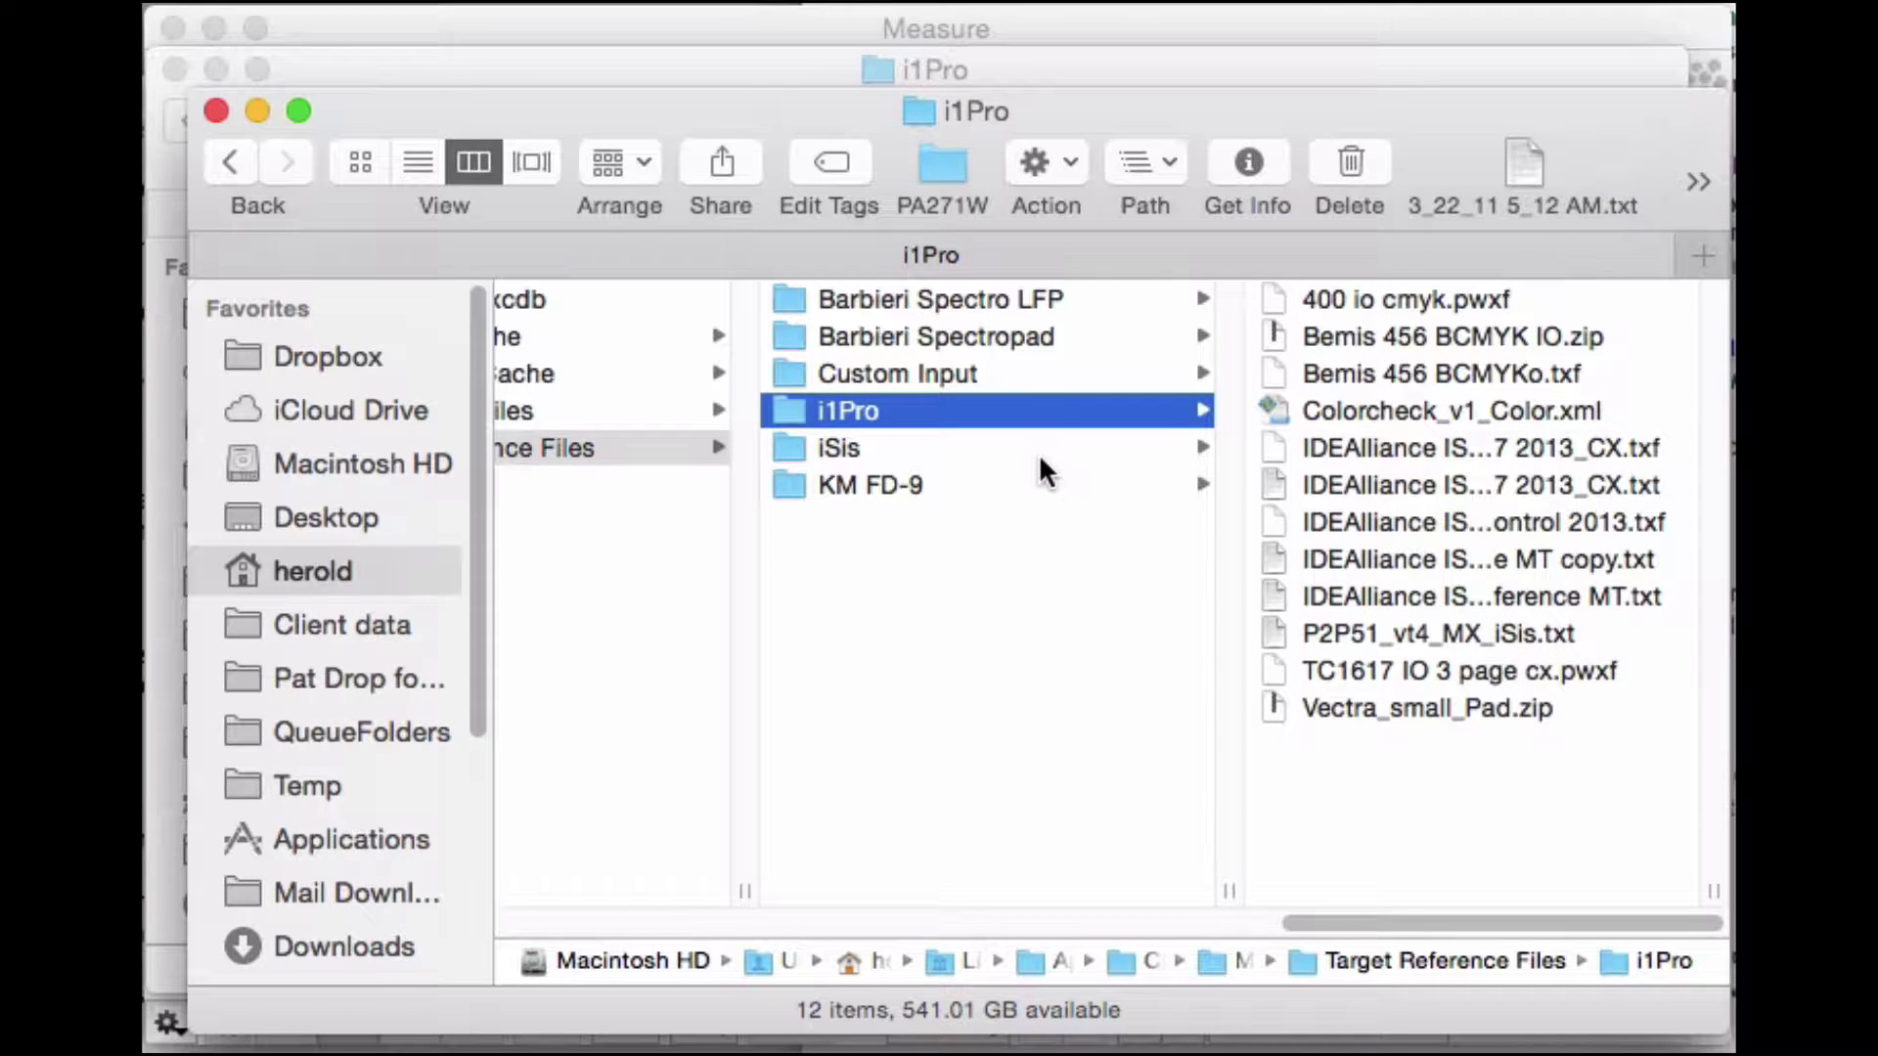
click(1440, 450)
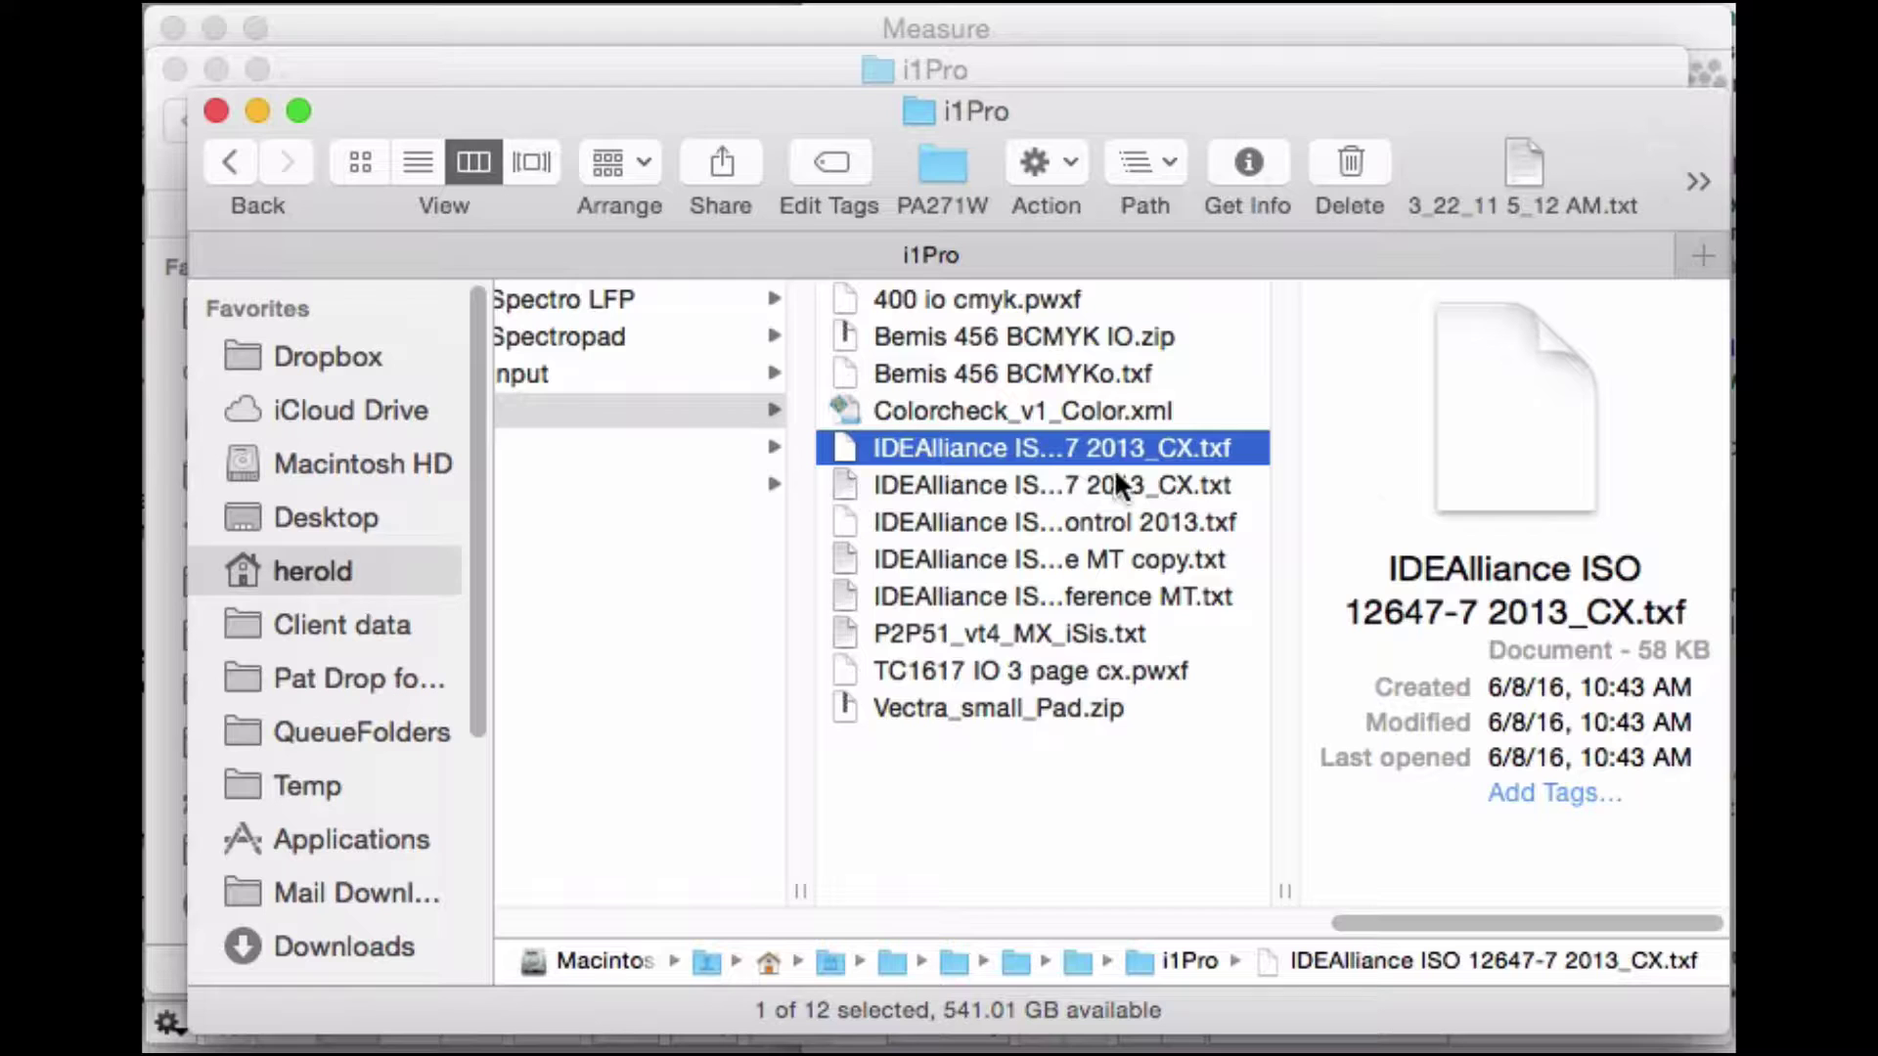
scroll(808, 536, left, 5)
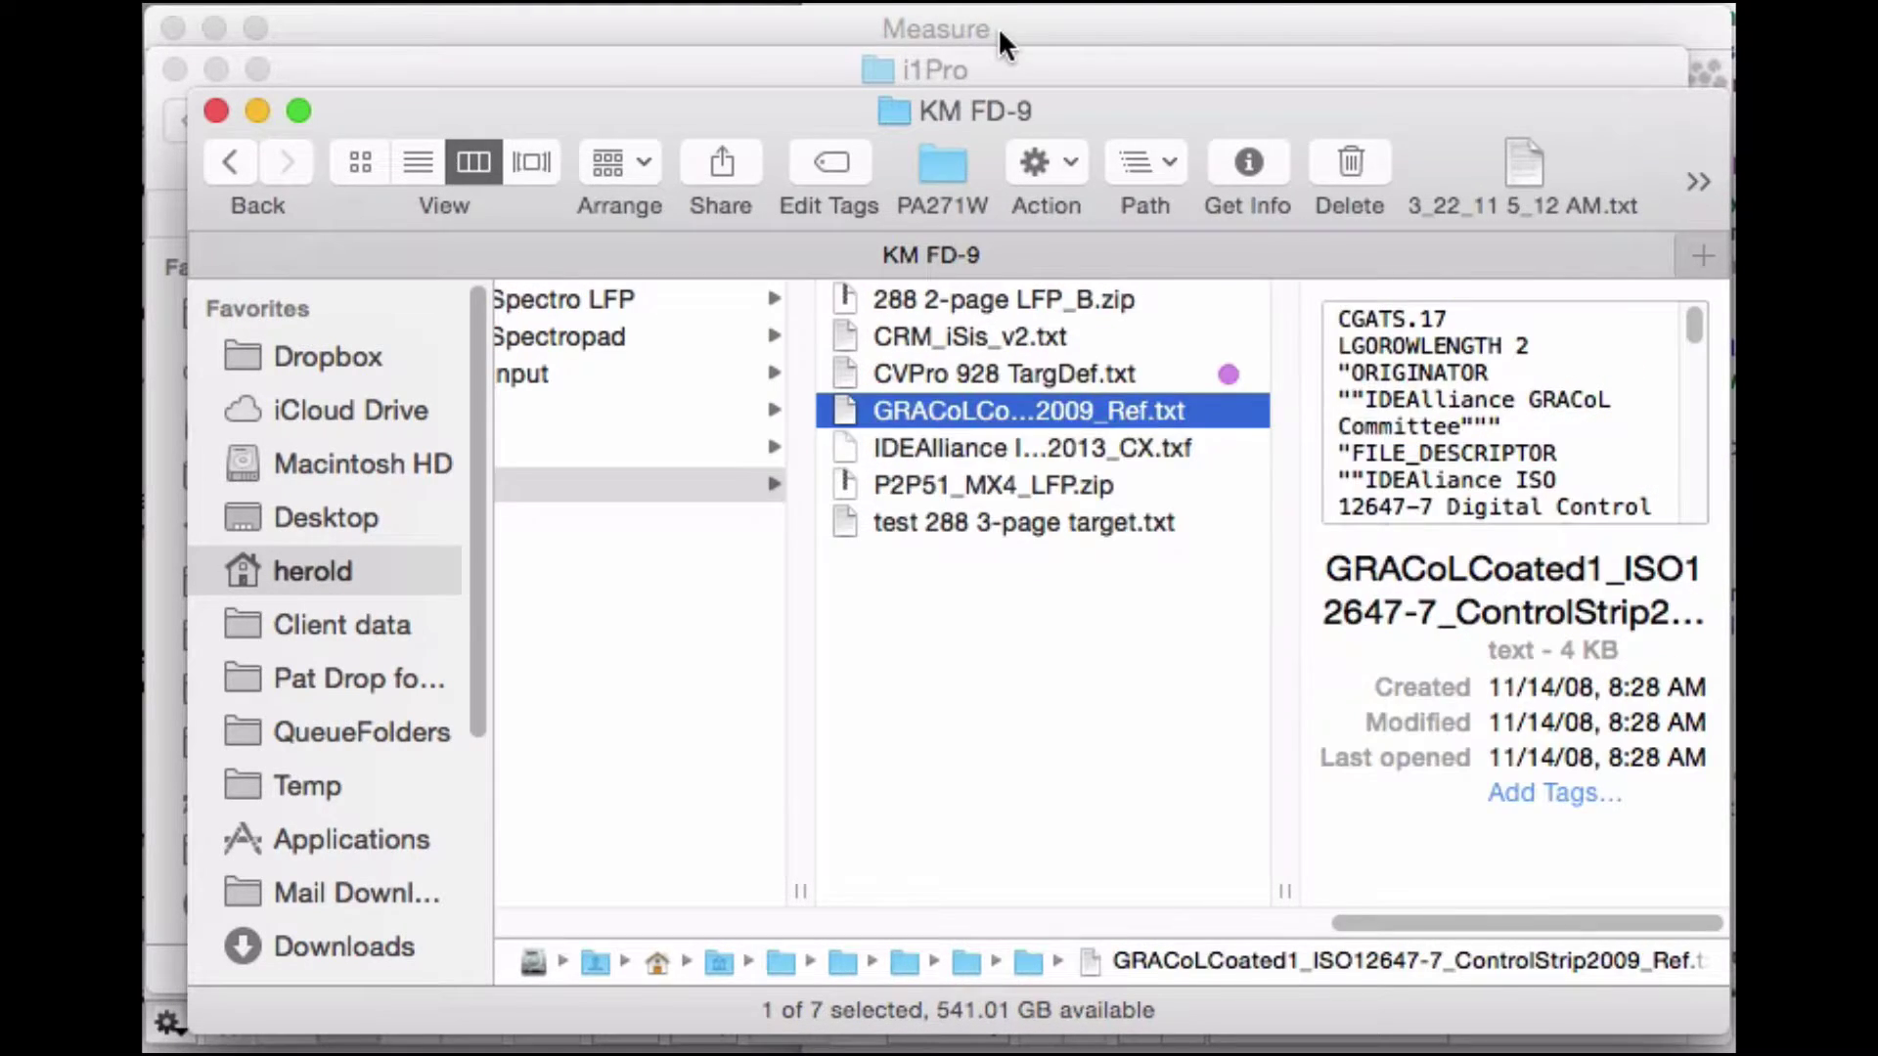
Return to the Measure window, load the GRACoLCoated1_ISO12647-7_ControlStrip2009_Ref target and shrink the window to fit the screen.
click(997, 26)
click(892, 71)
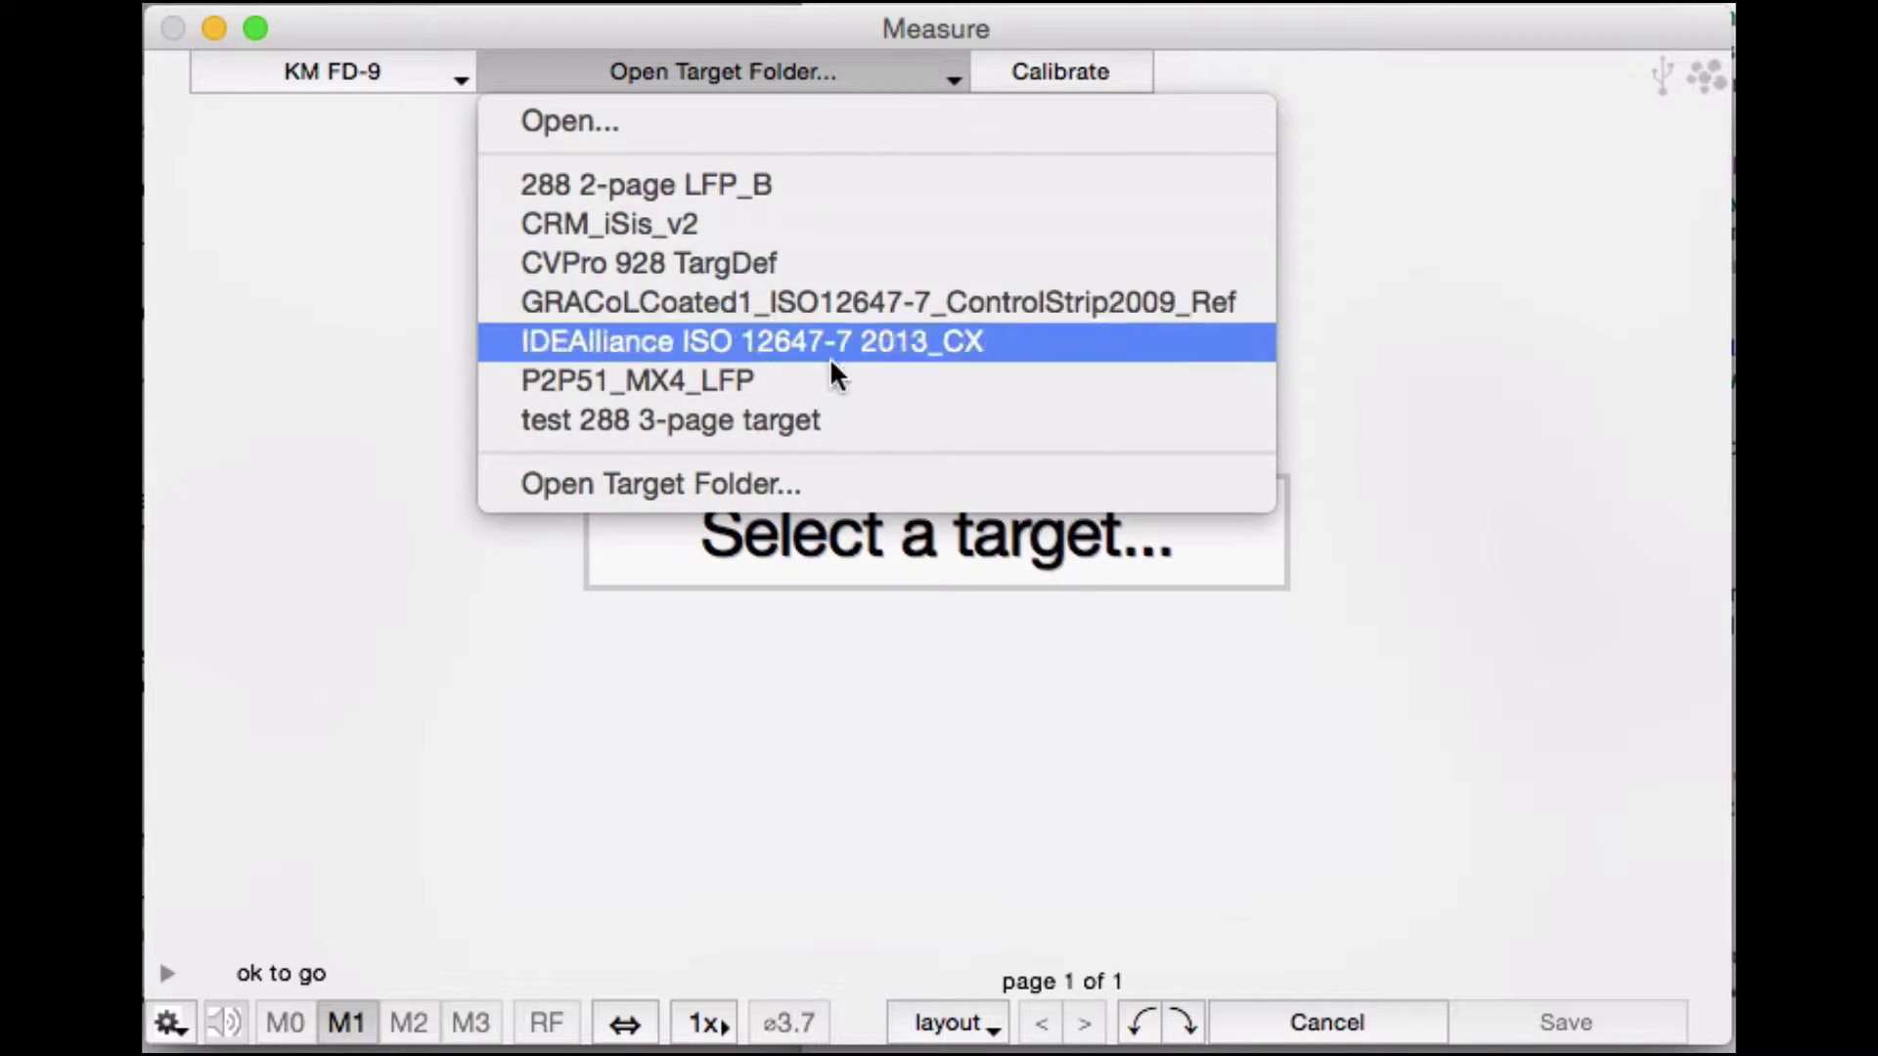
click(1022, 304)
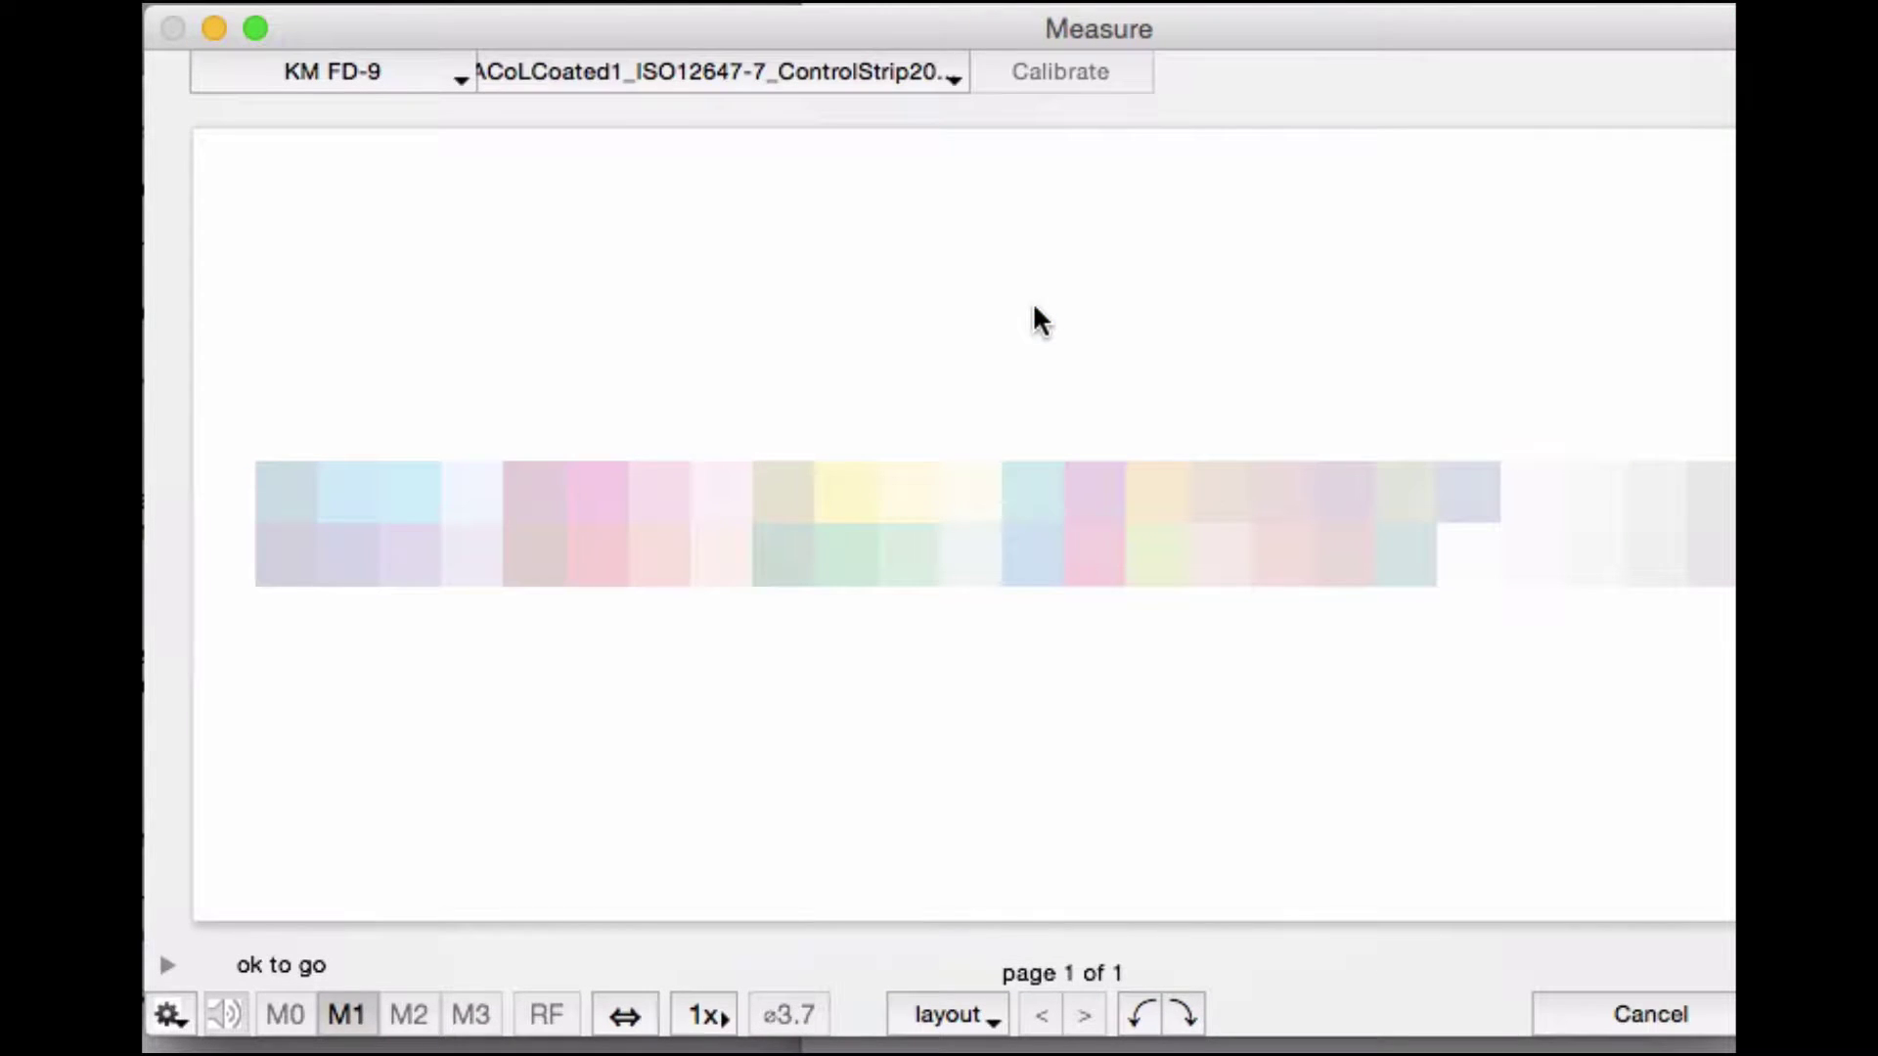
drag(1877, 1046, 1721, 1020)
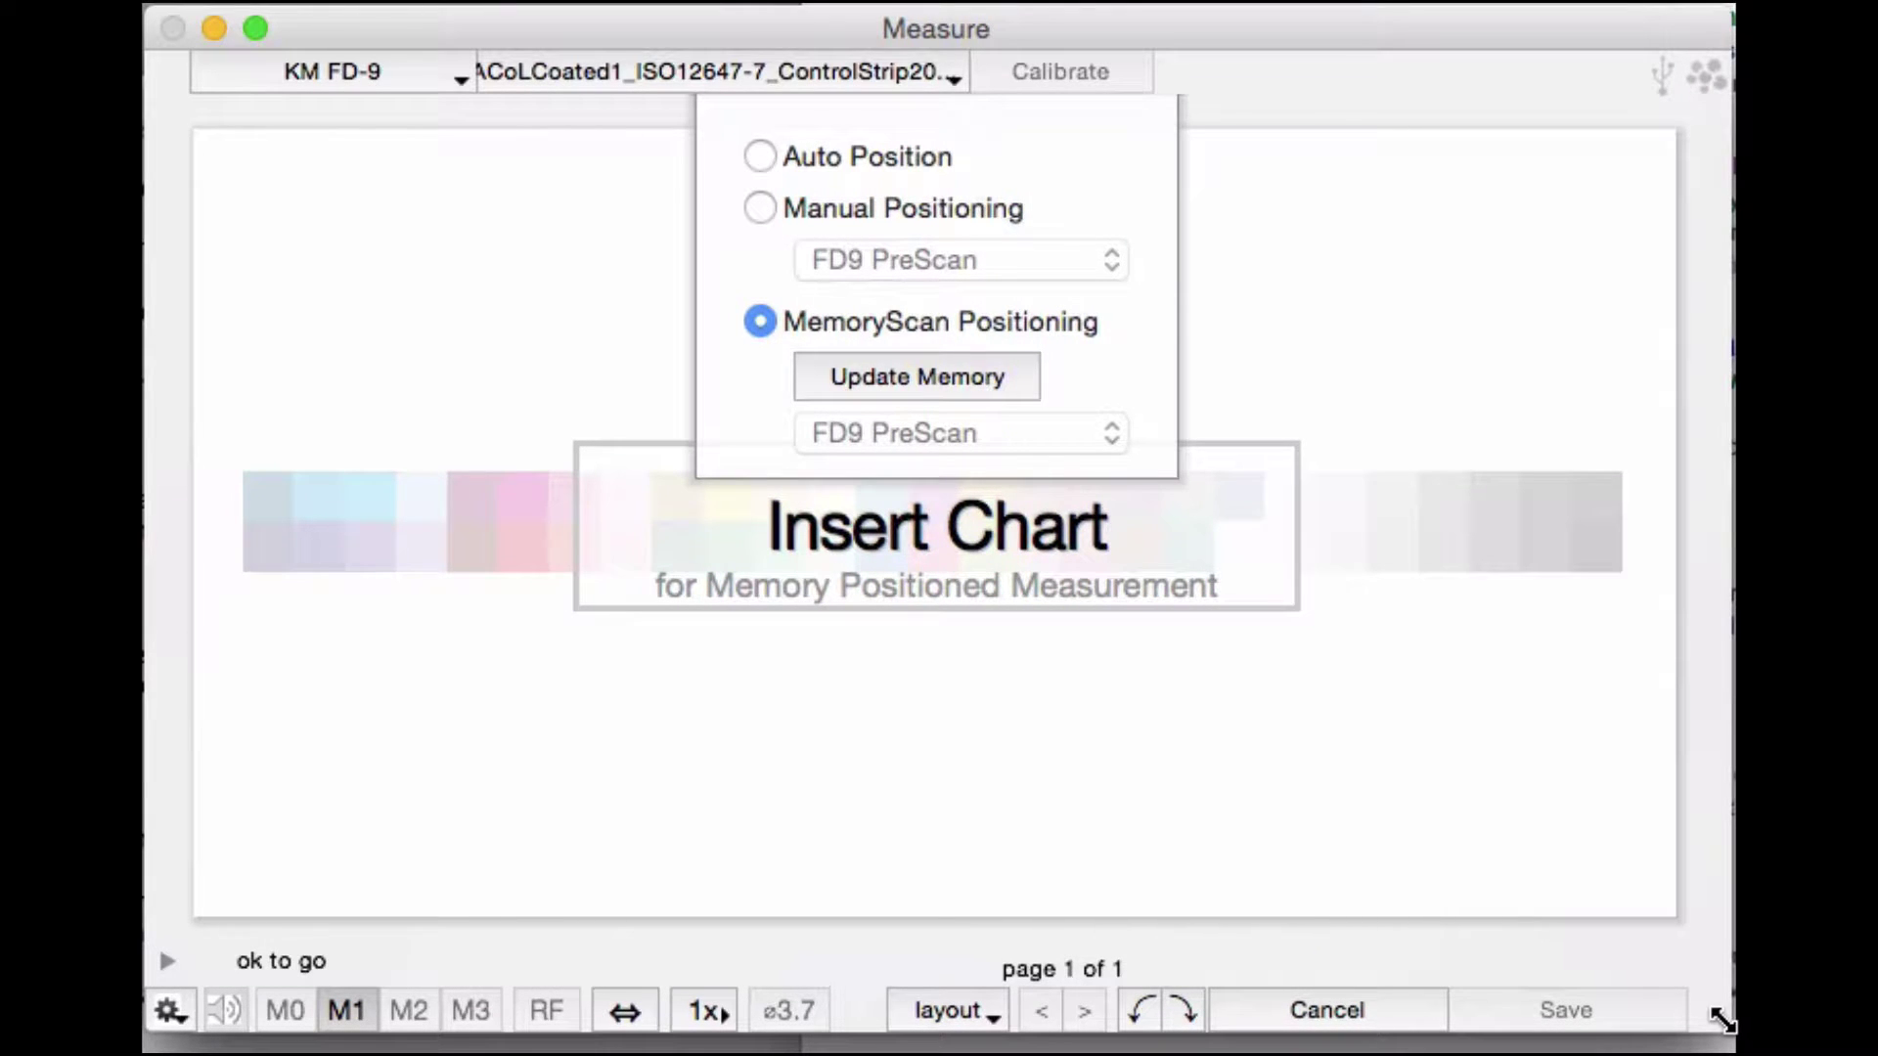
Scan the chart with Auto Position, outline the ISO 12647-7 control strip as the target region in the prescan and measure it.
click(761, 156)
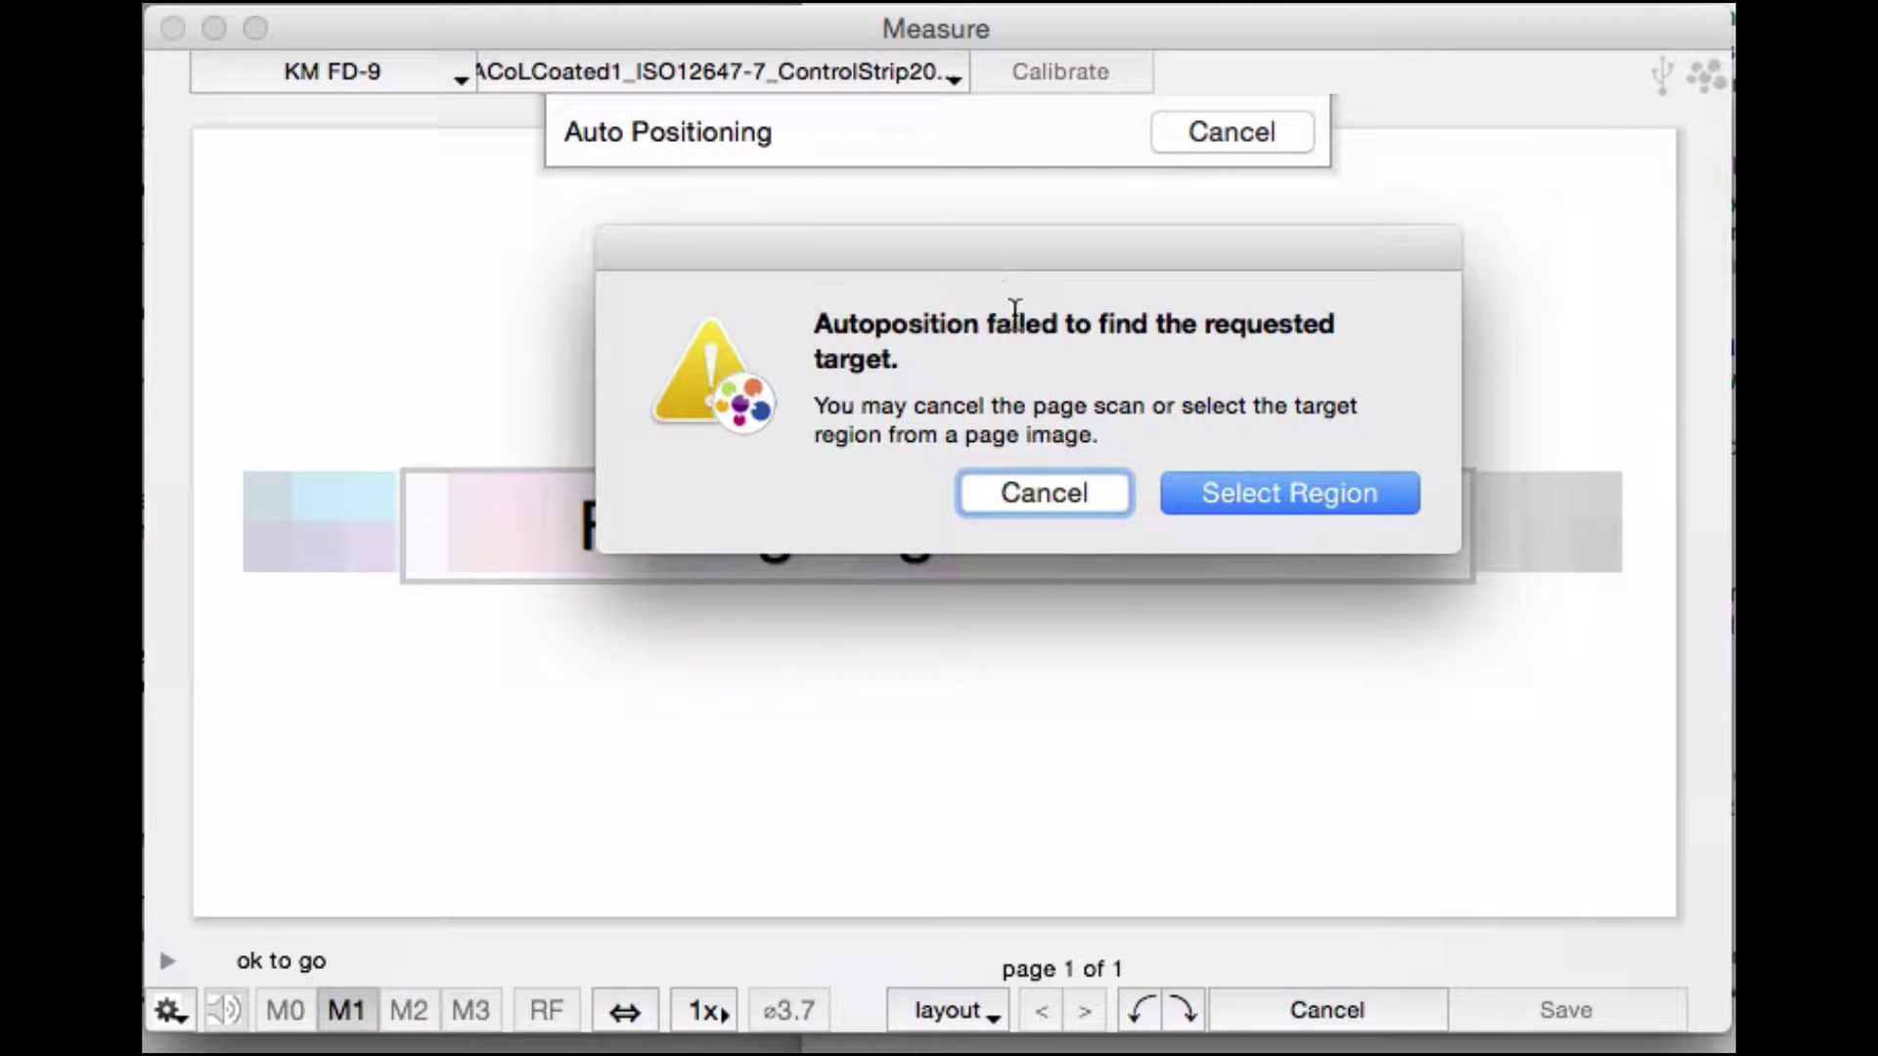
click(1209, 497)
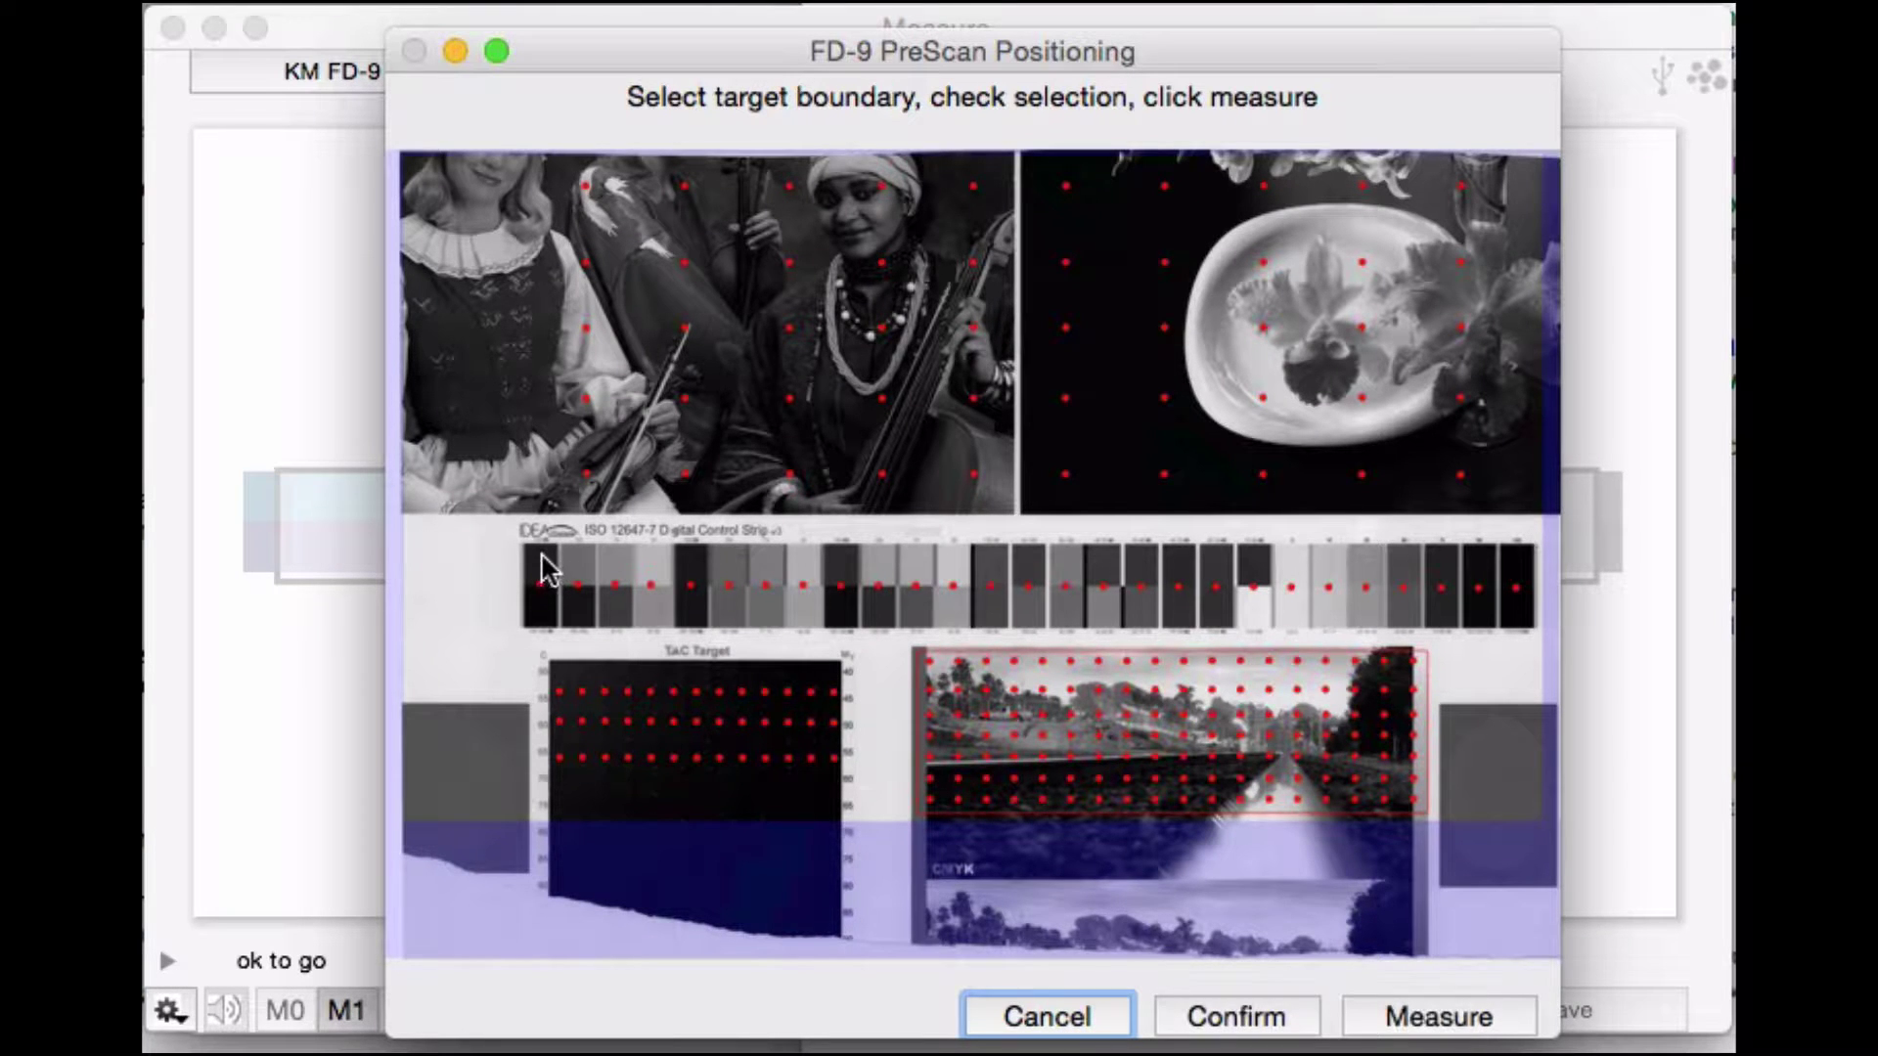
drag(534, 547, 1528, 631)
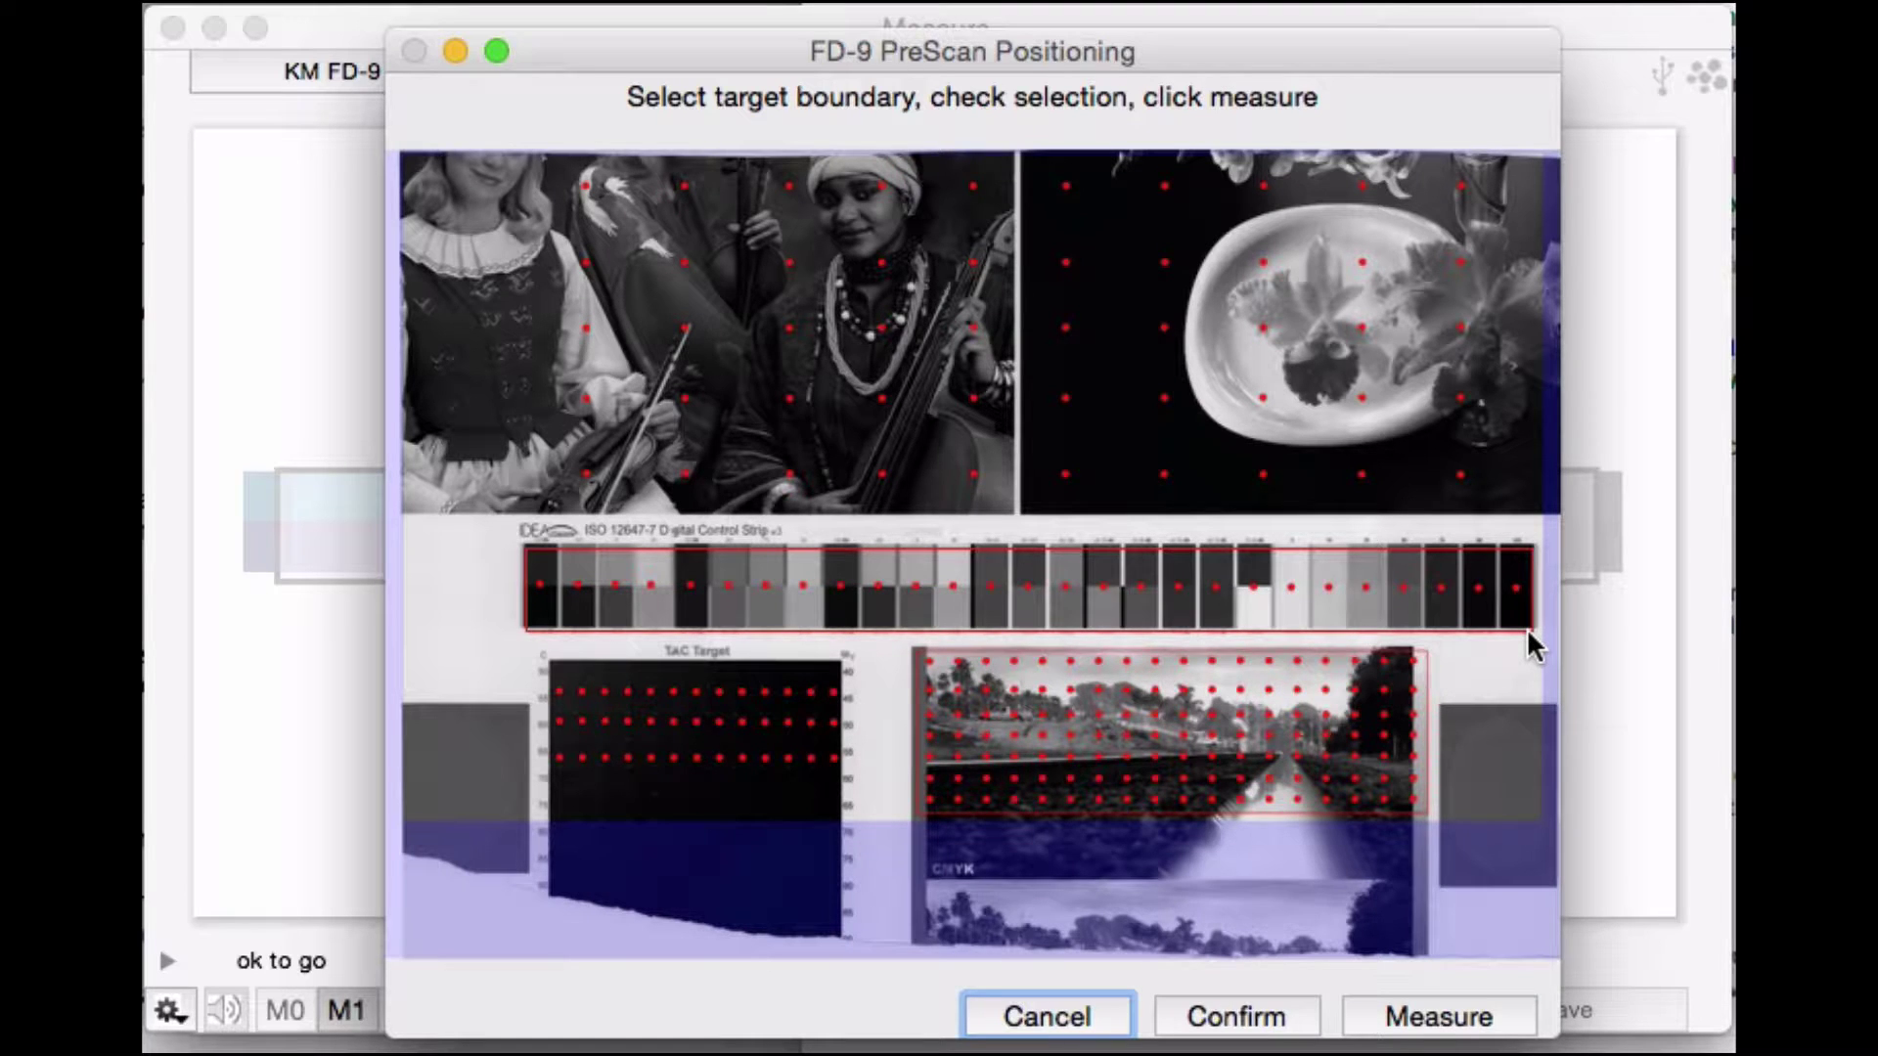
click(1240, 1016)
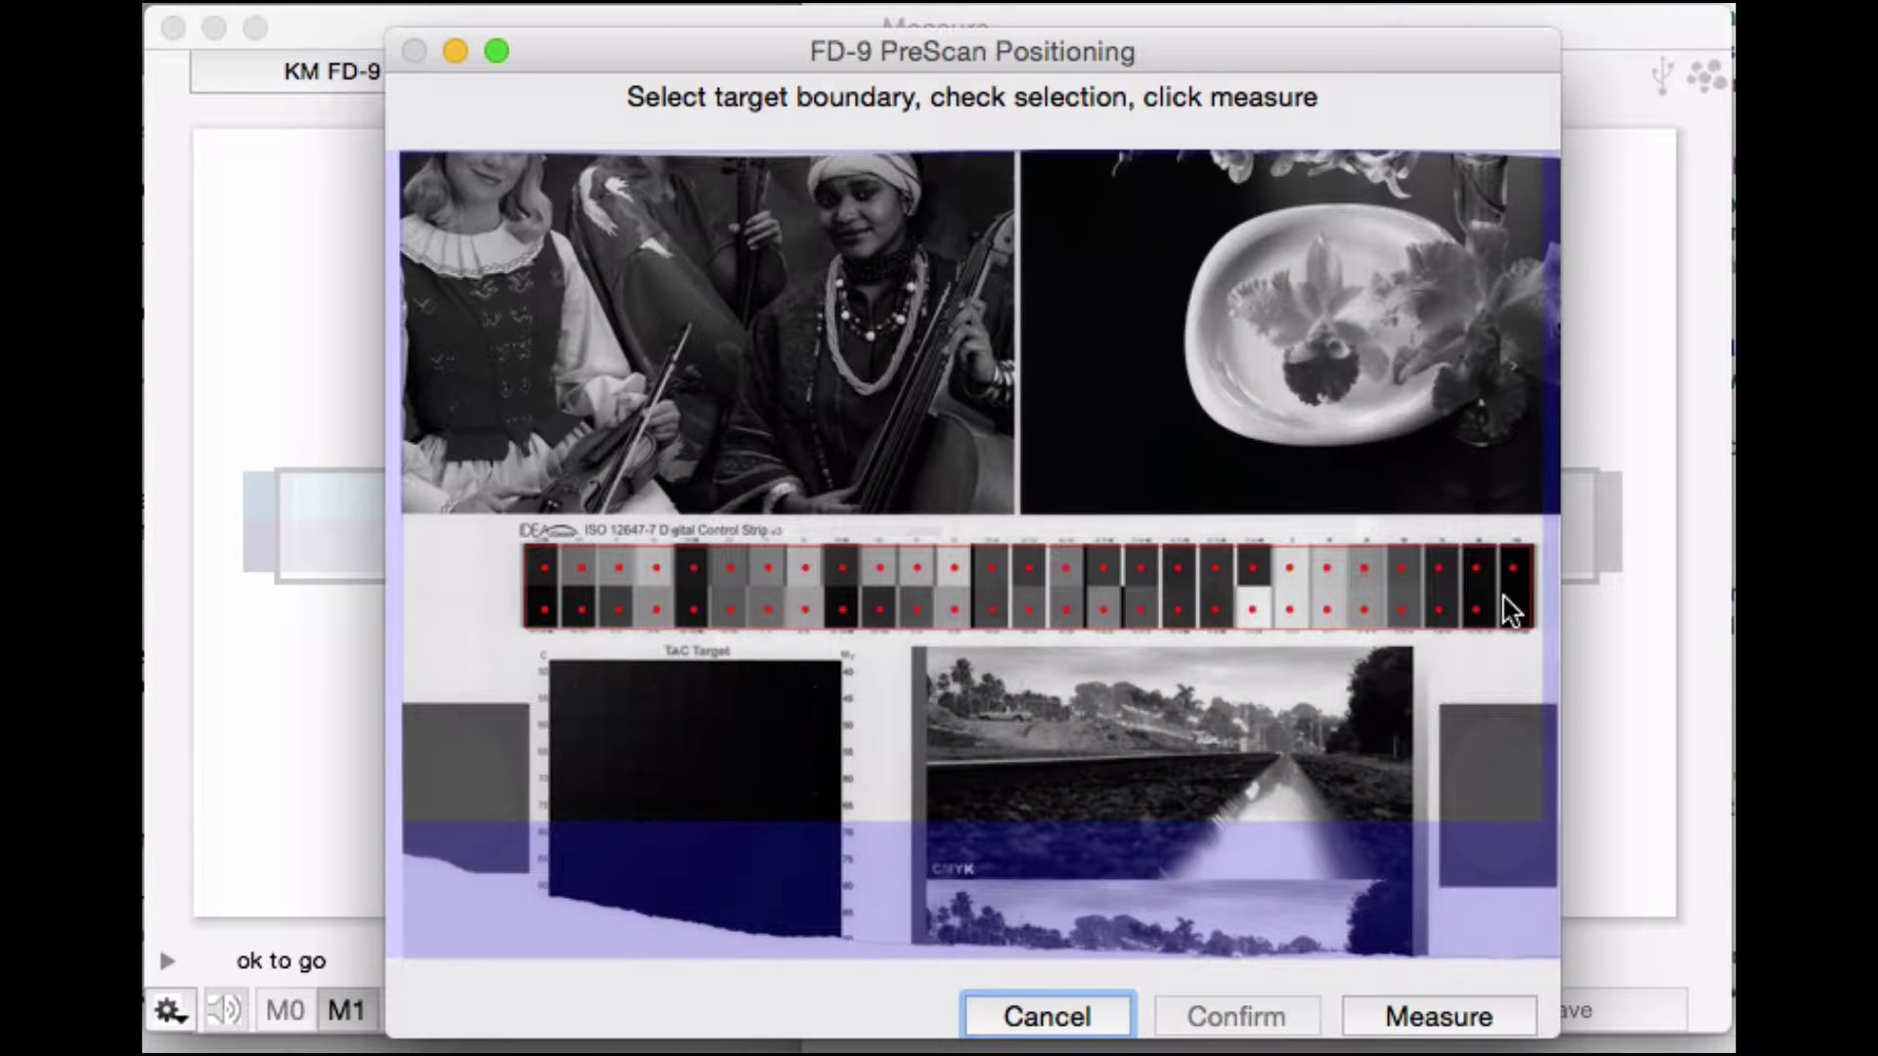
click(1412, 1017)
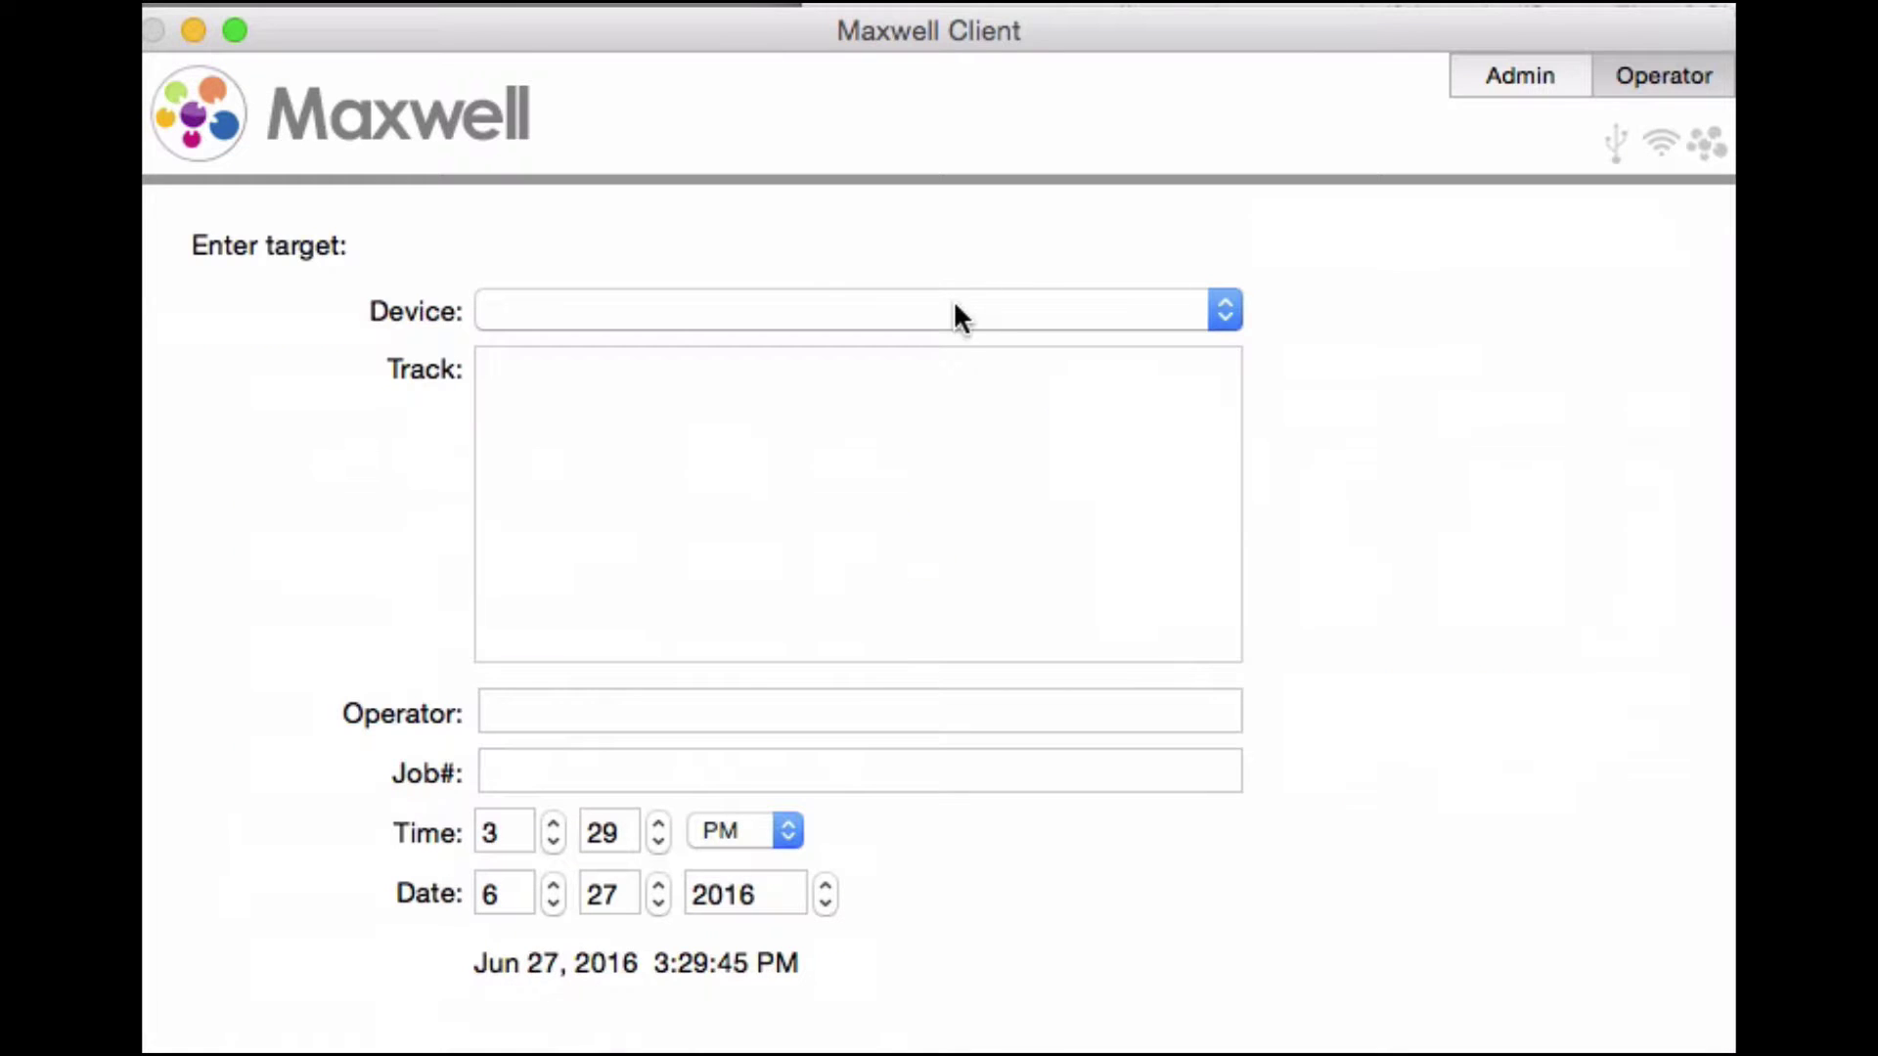
Choose Proofing station as the device and open a new measurement for it.
click(956, 311)
click(683, 643)
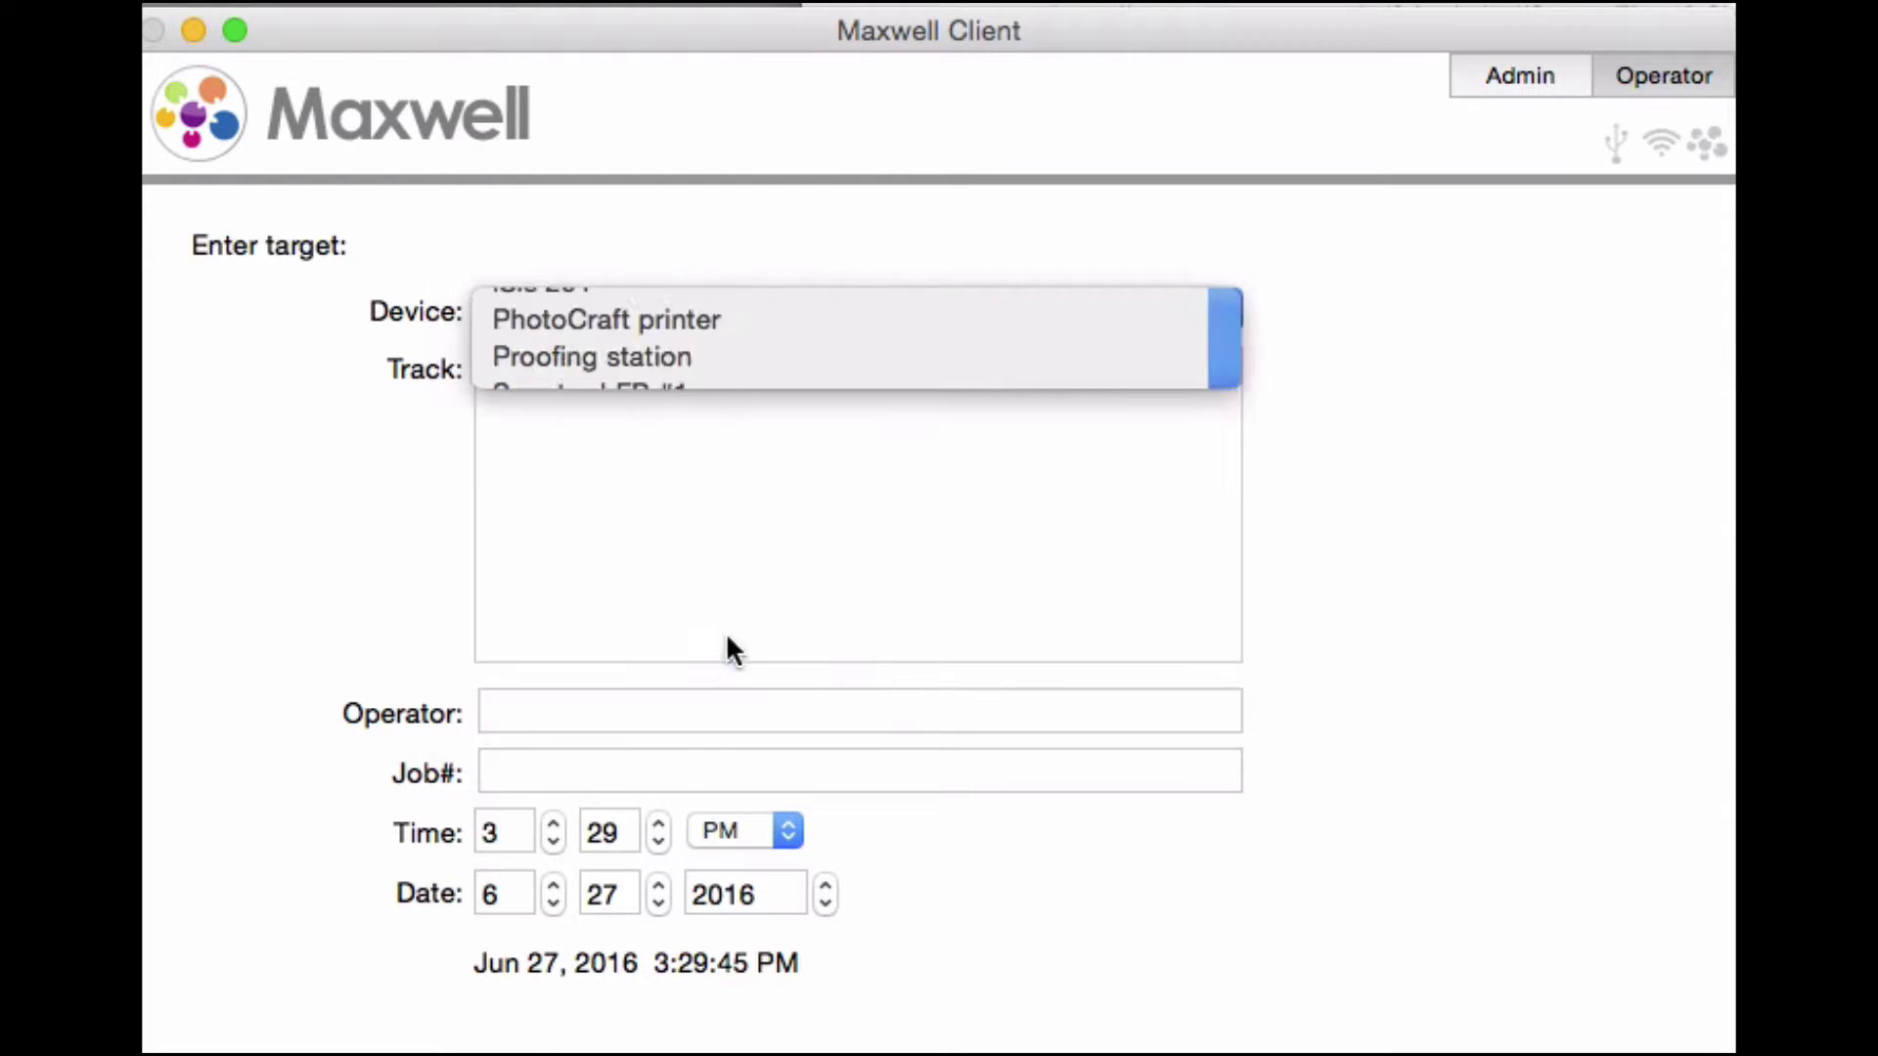
key(Return)
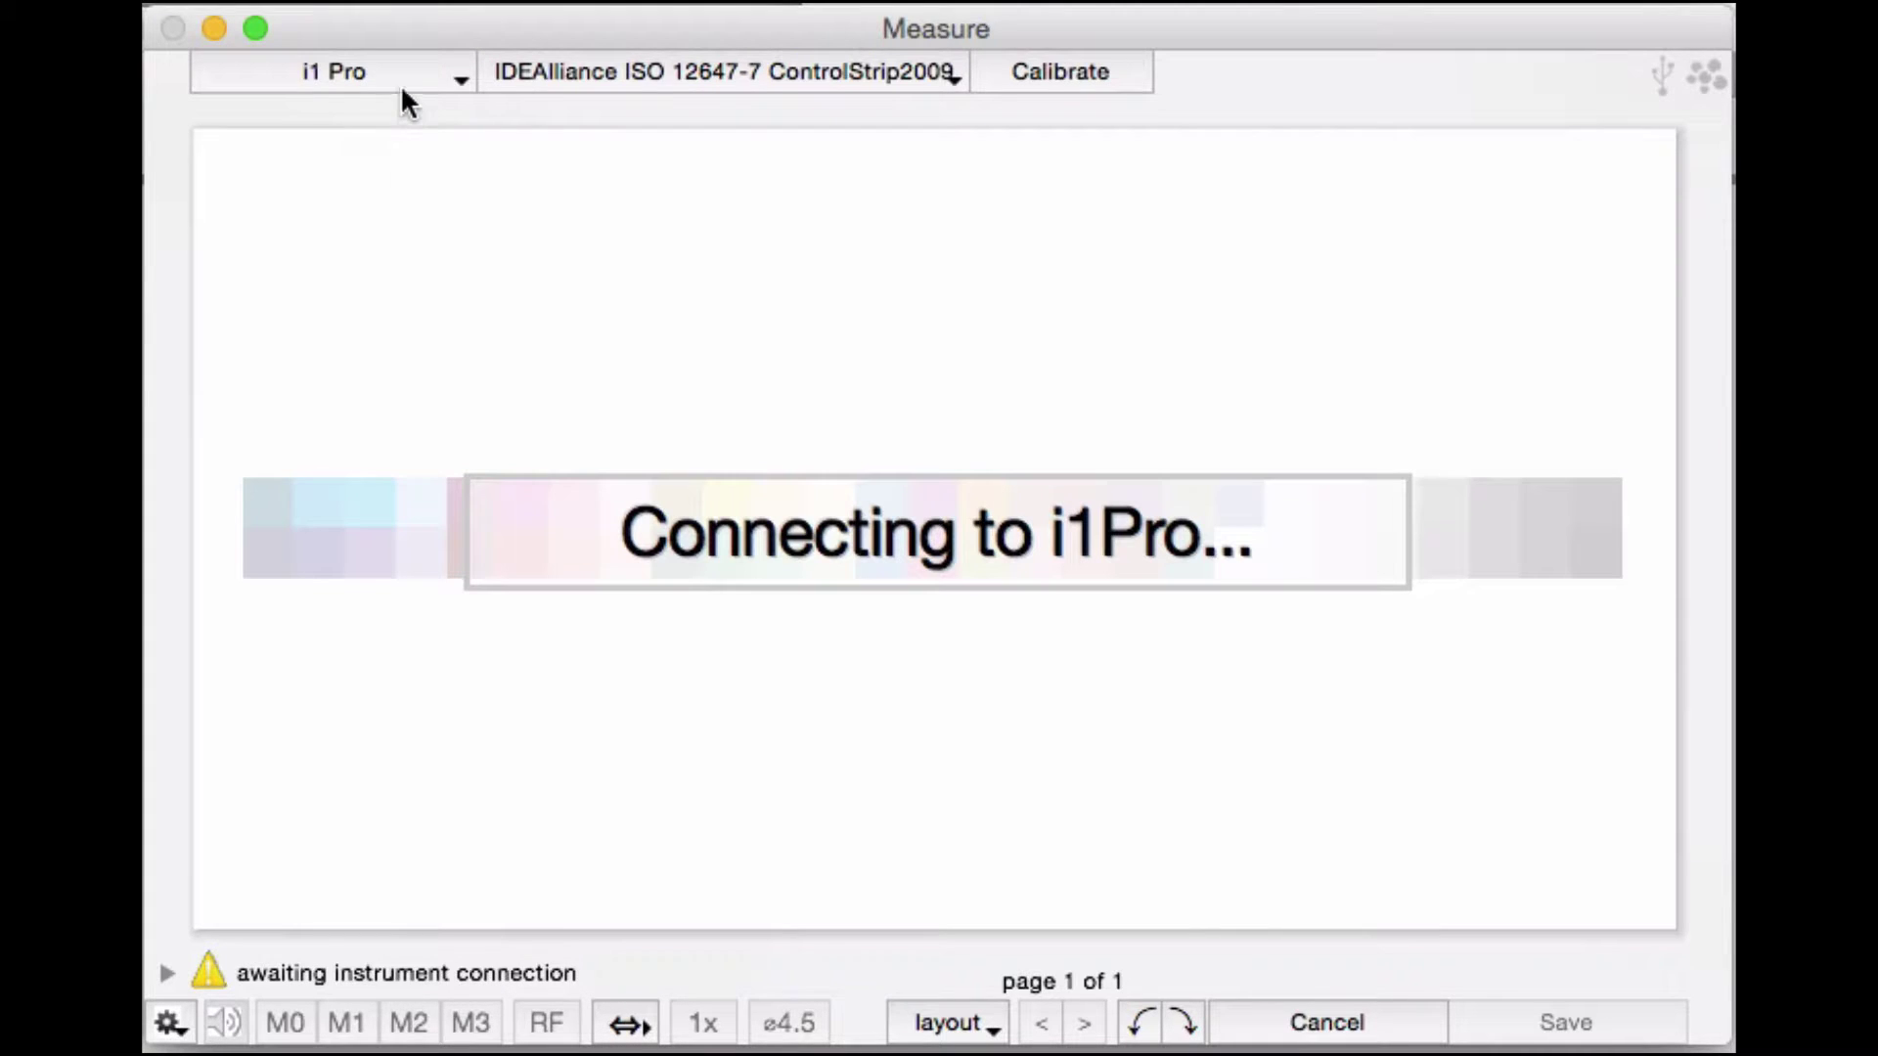
Set the instrument to KM FD-9 and load the GRACoLCoated1_ISO12647-7_ControlStrip2009_Ref target.
click(401, 84)
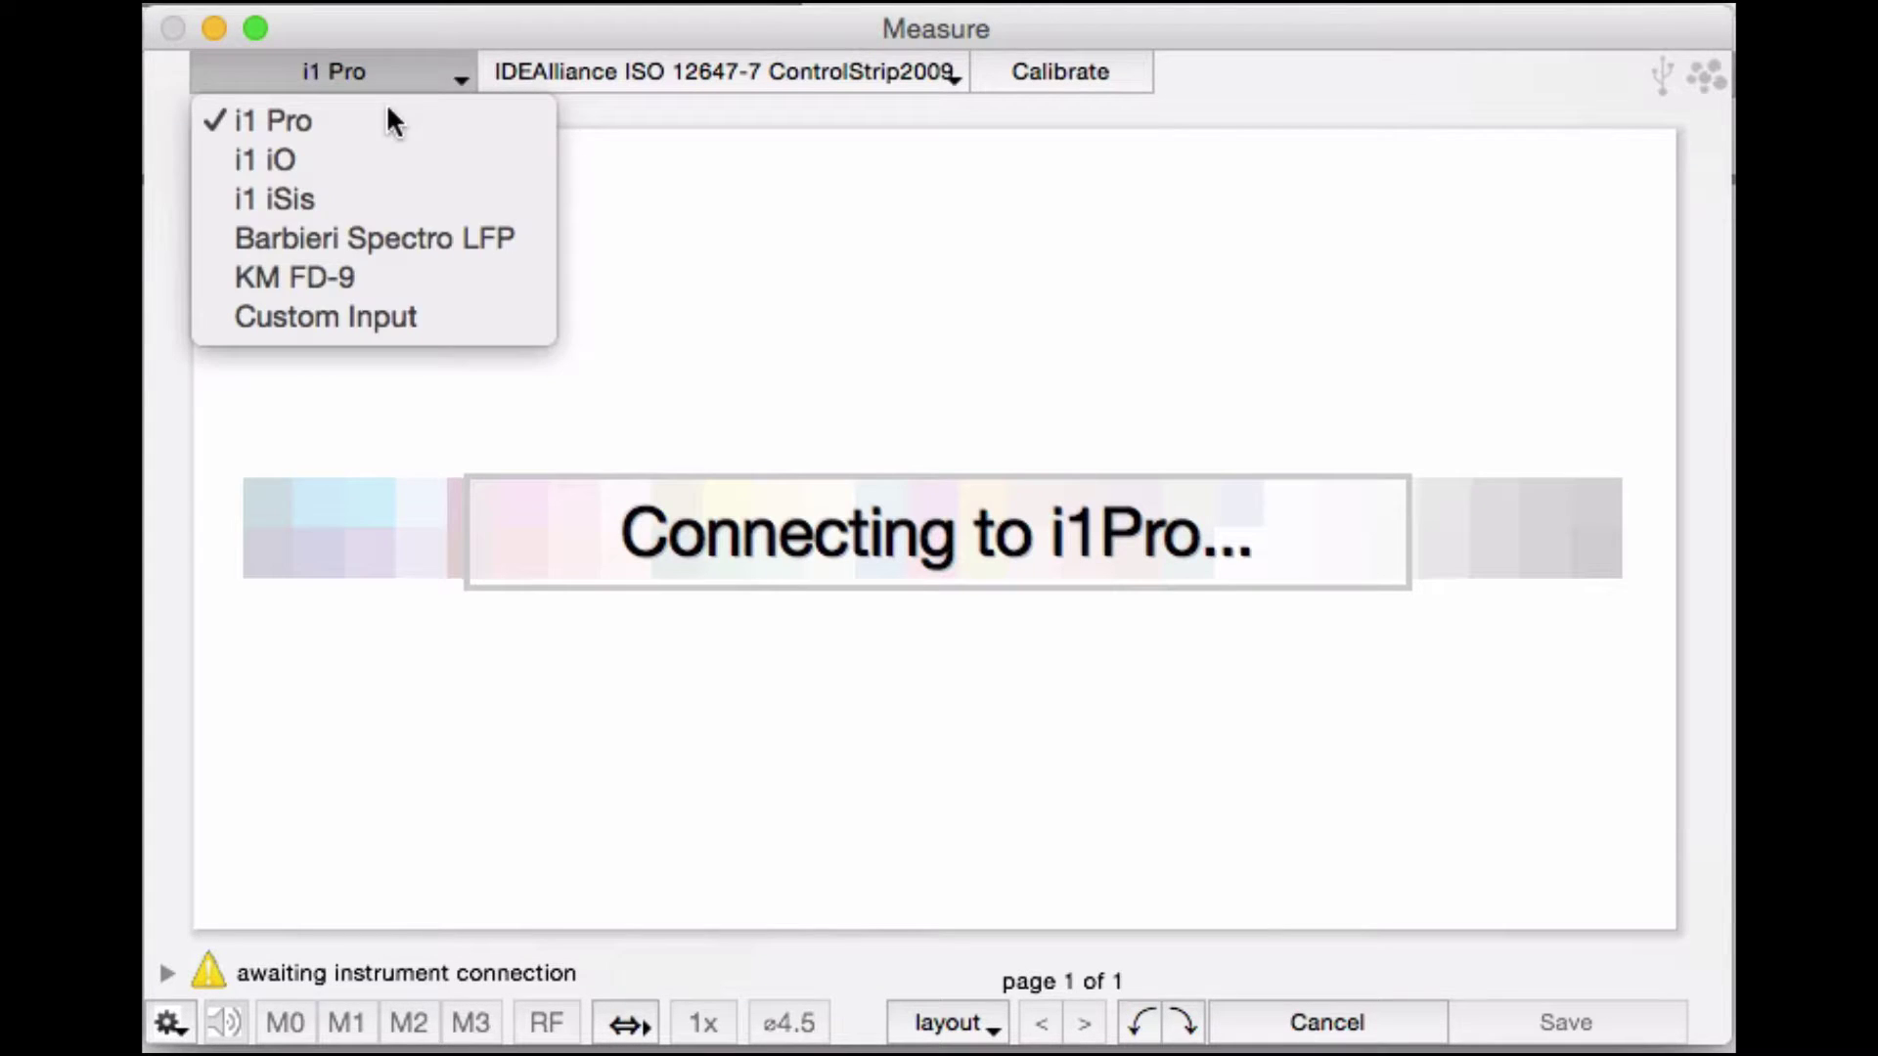
click(354, 274)
click(824, 71)
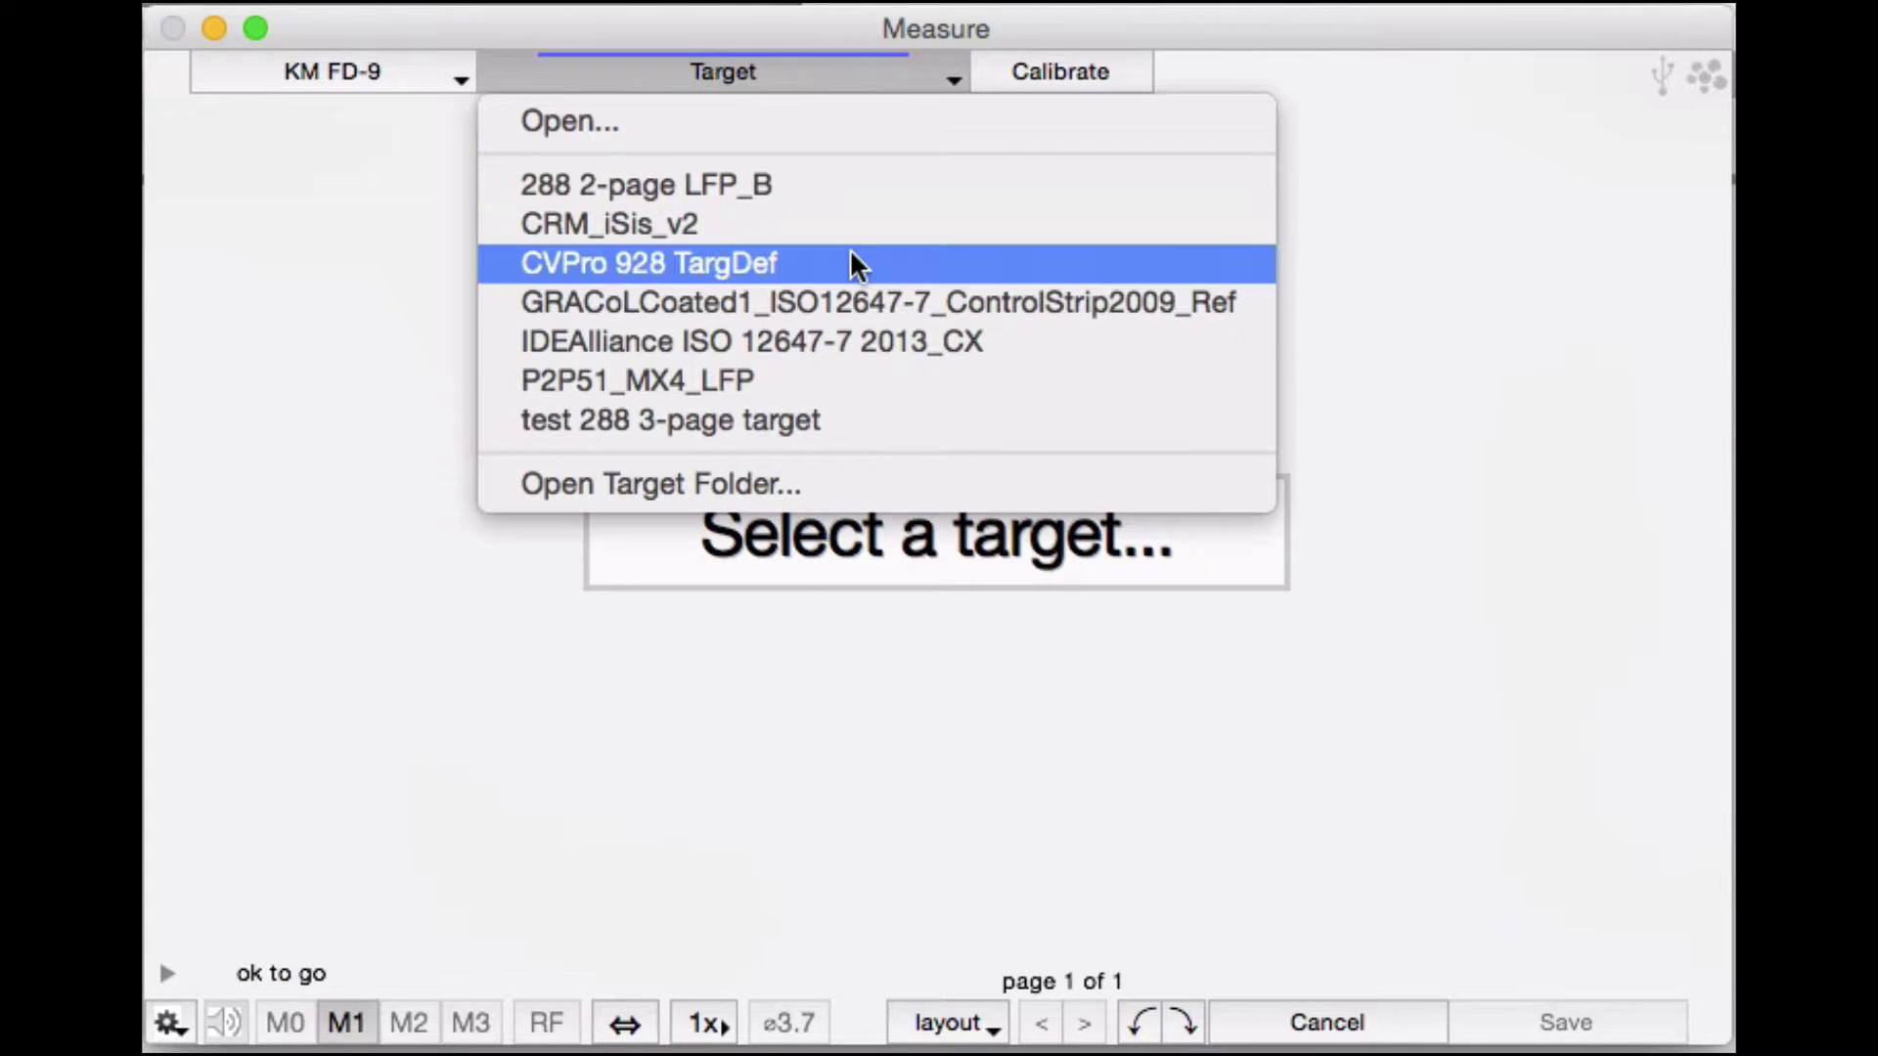
click(851, 303)
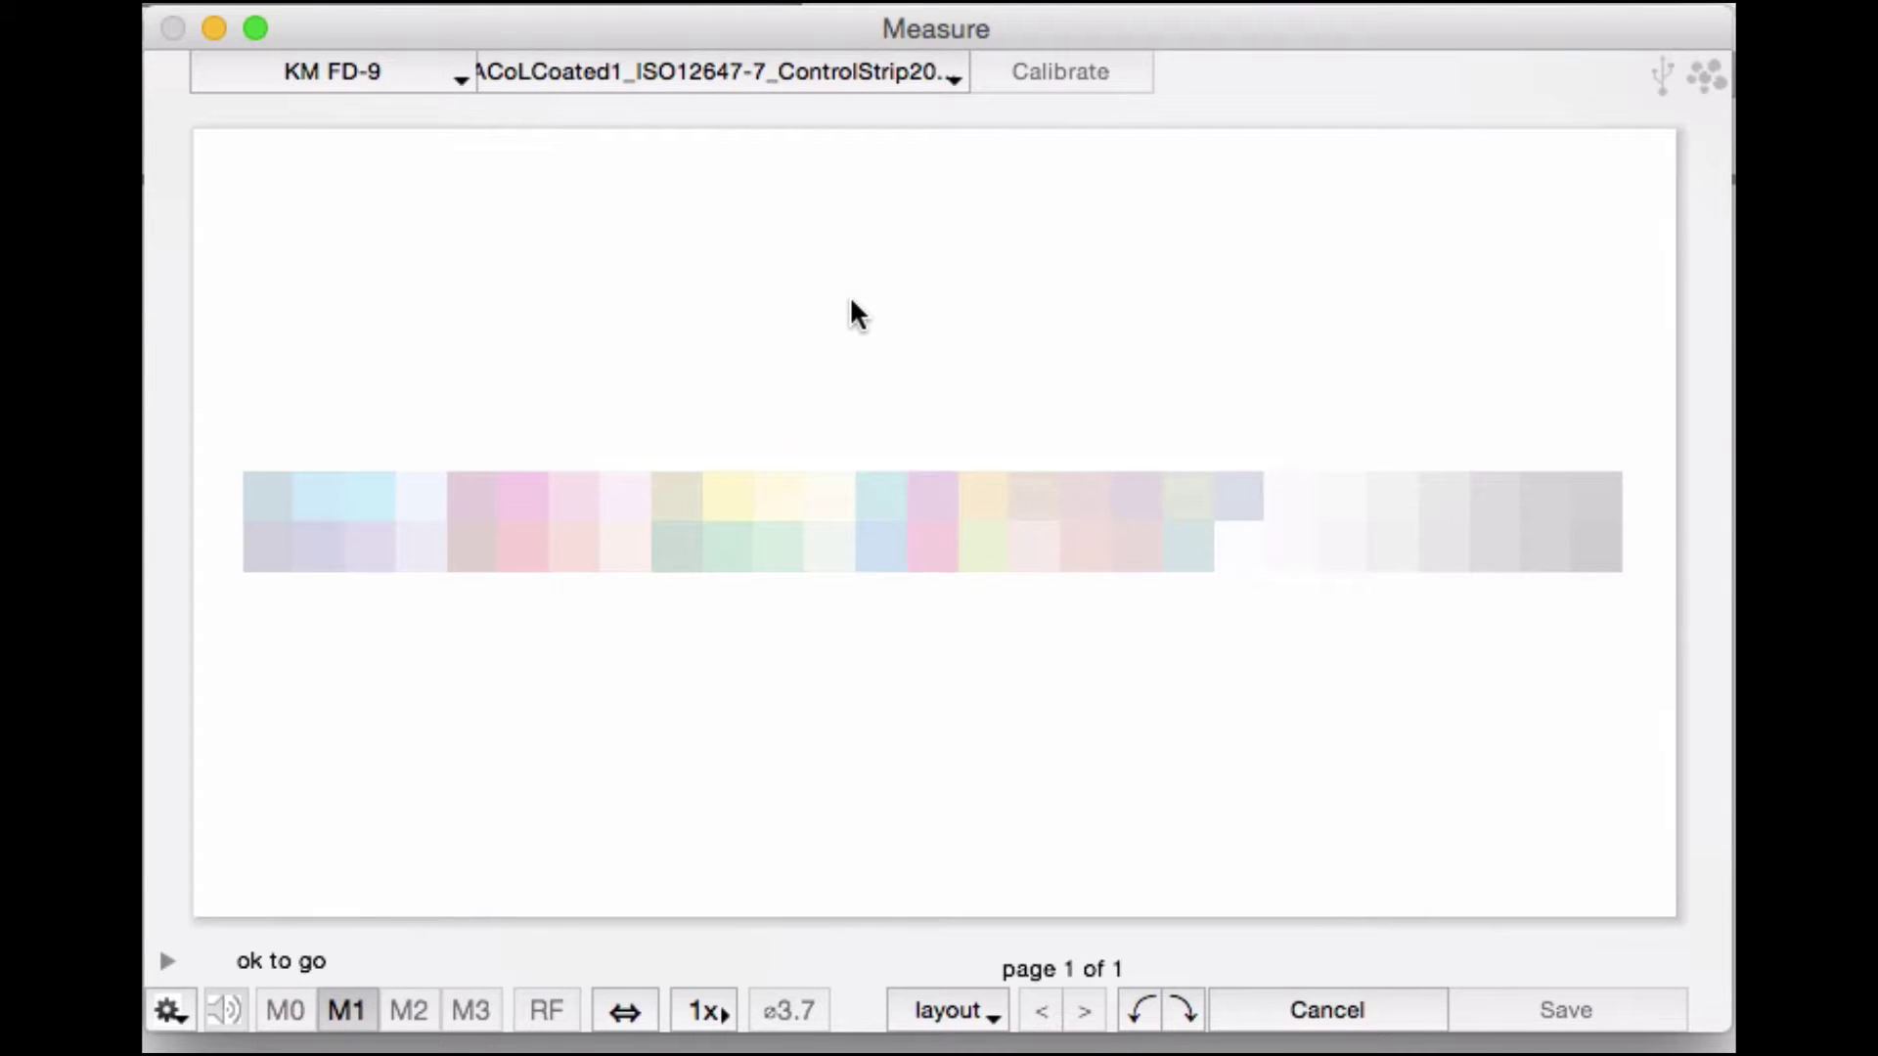
Use Manual Positioning to outline the control strip and calculate its patch positions, enlarging the prescan window to redraw the boundary precisely.
click(759, 209)
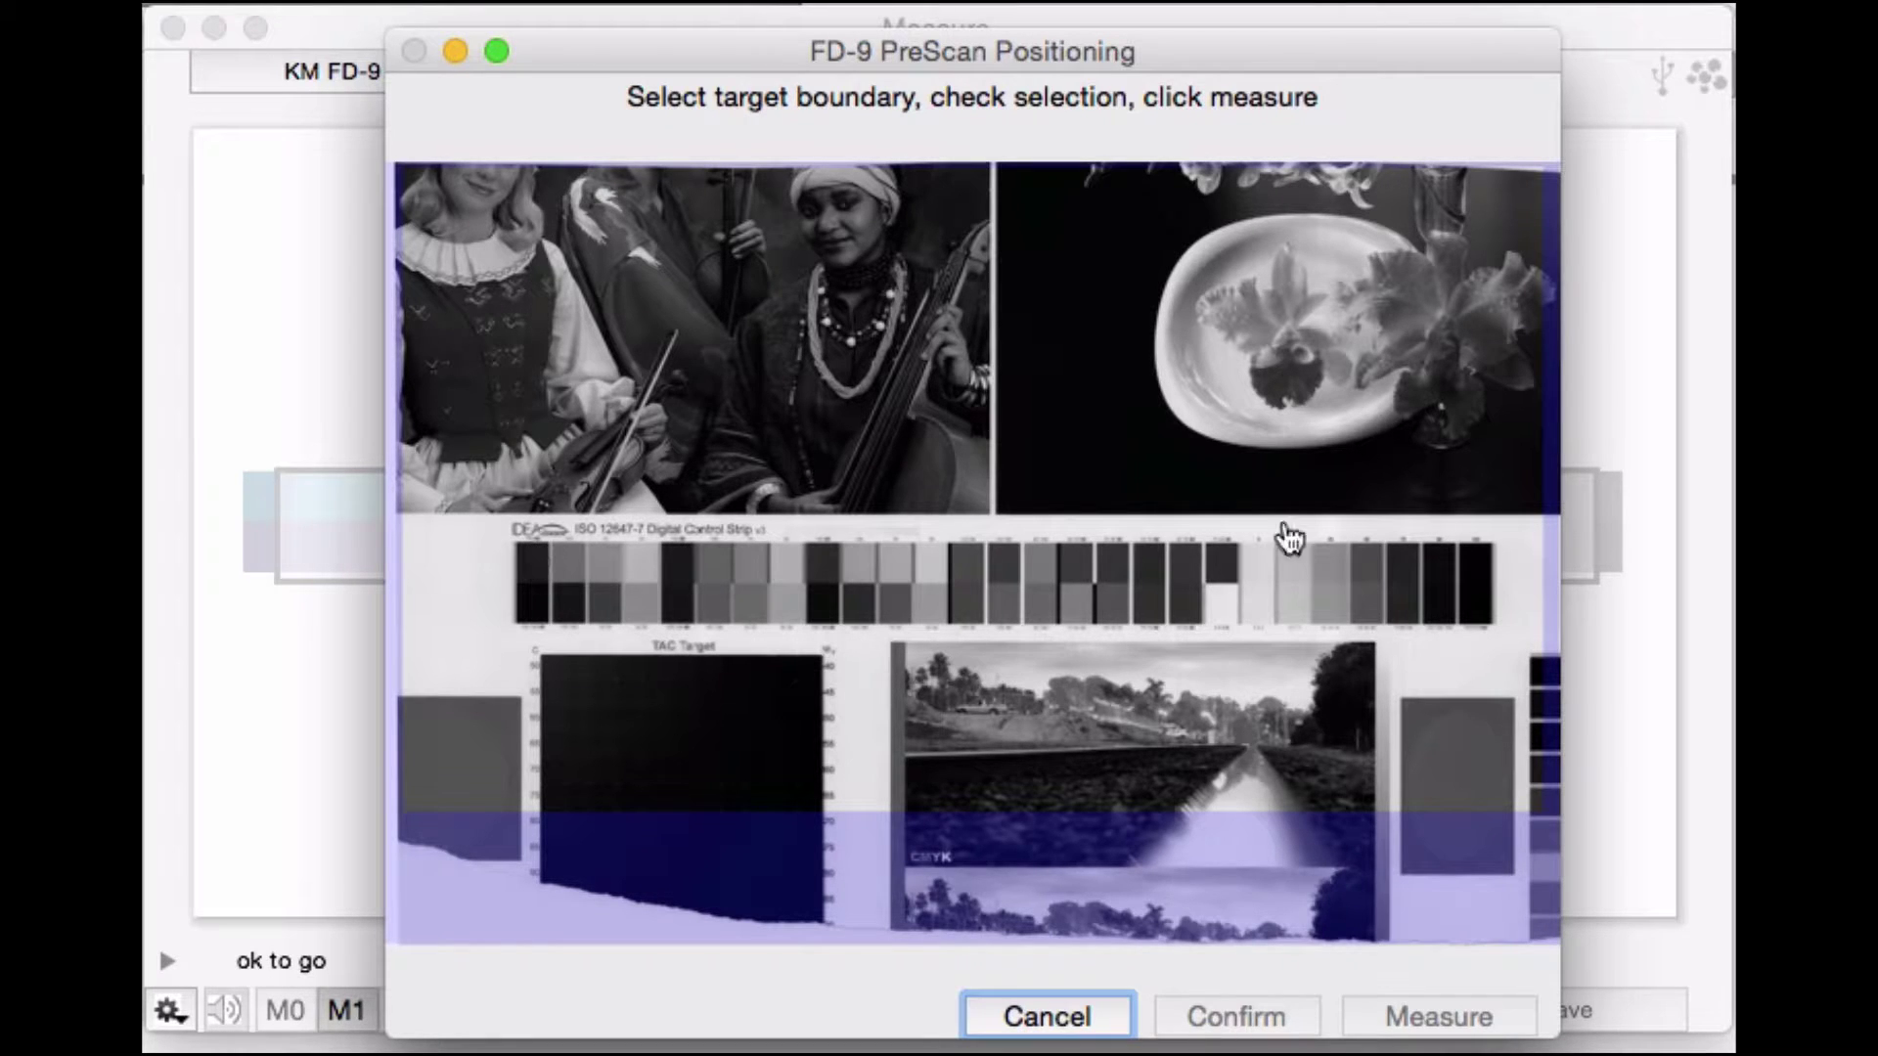
drag(1371, 607, 520, 614)
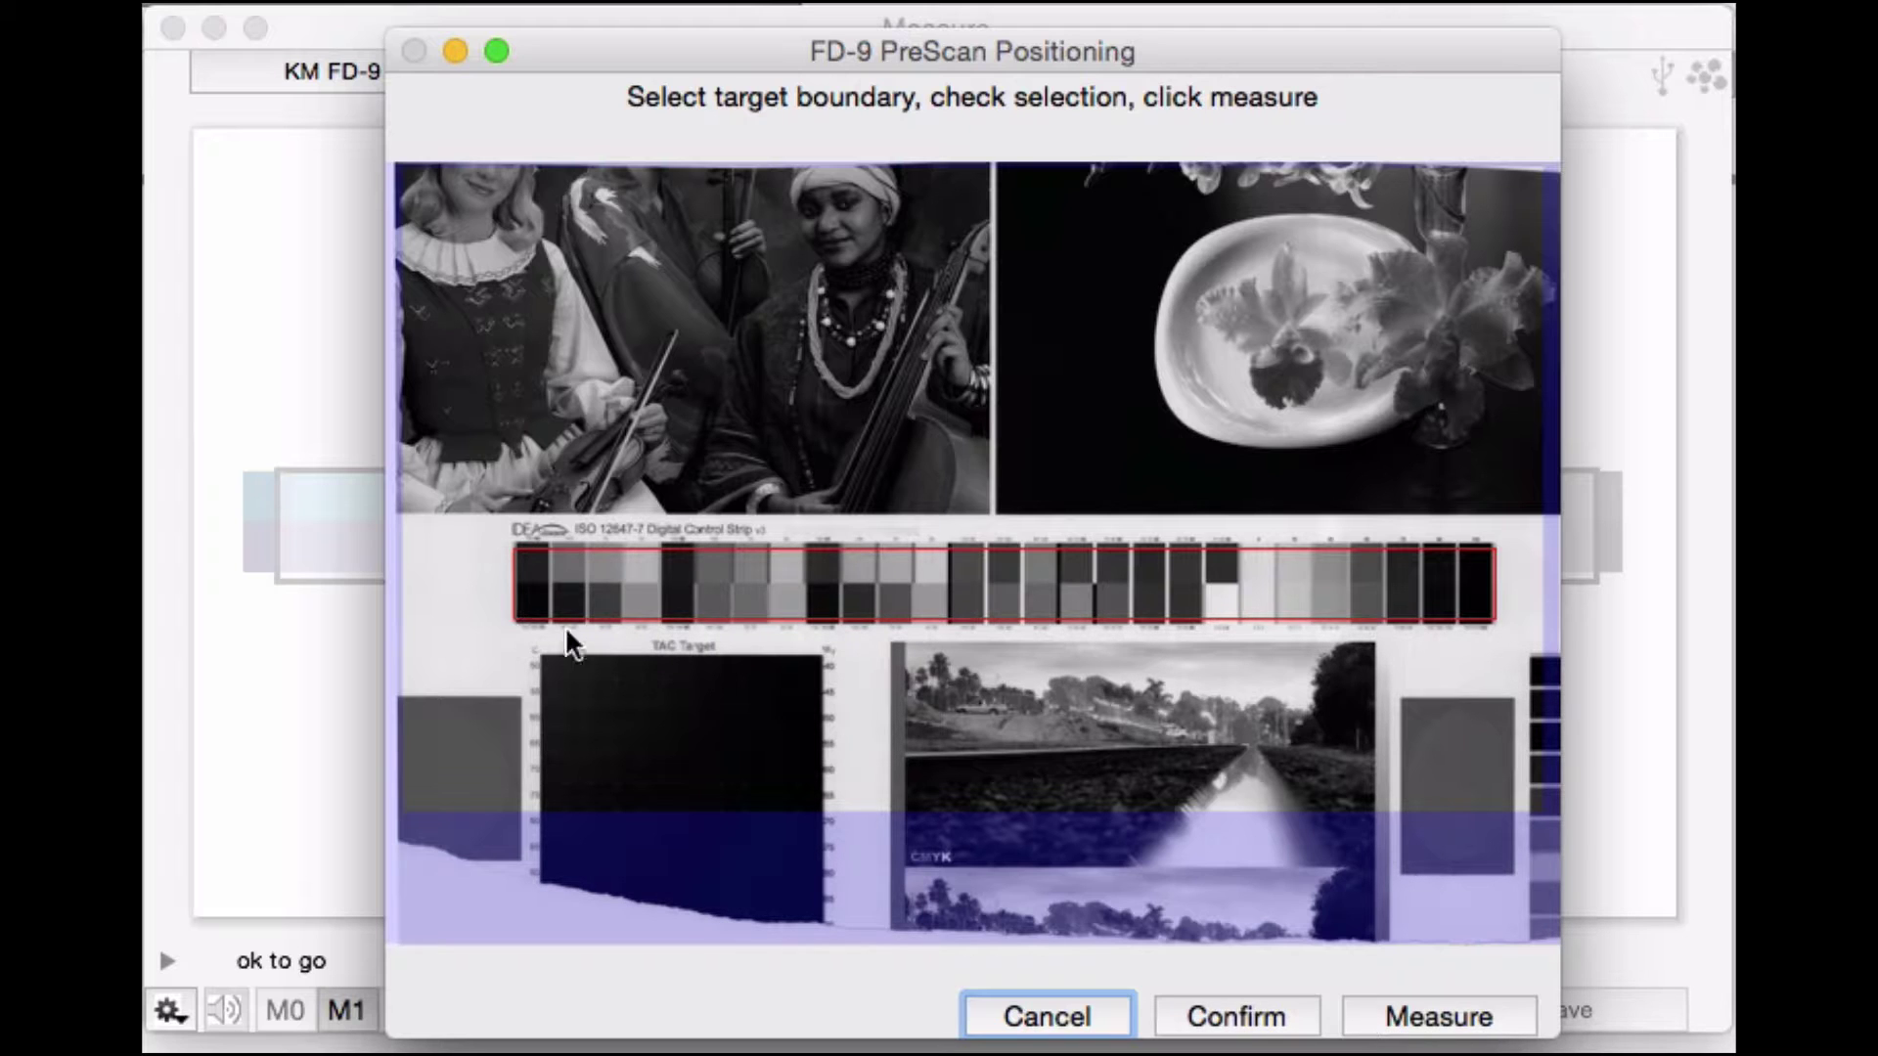
click(1236, 1013)
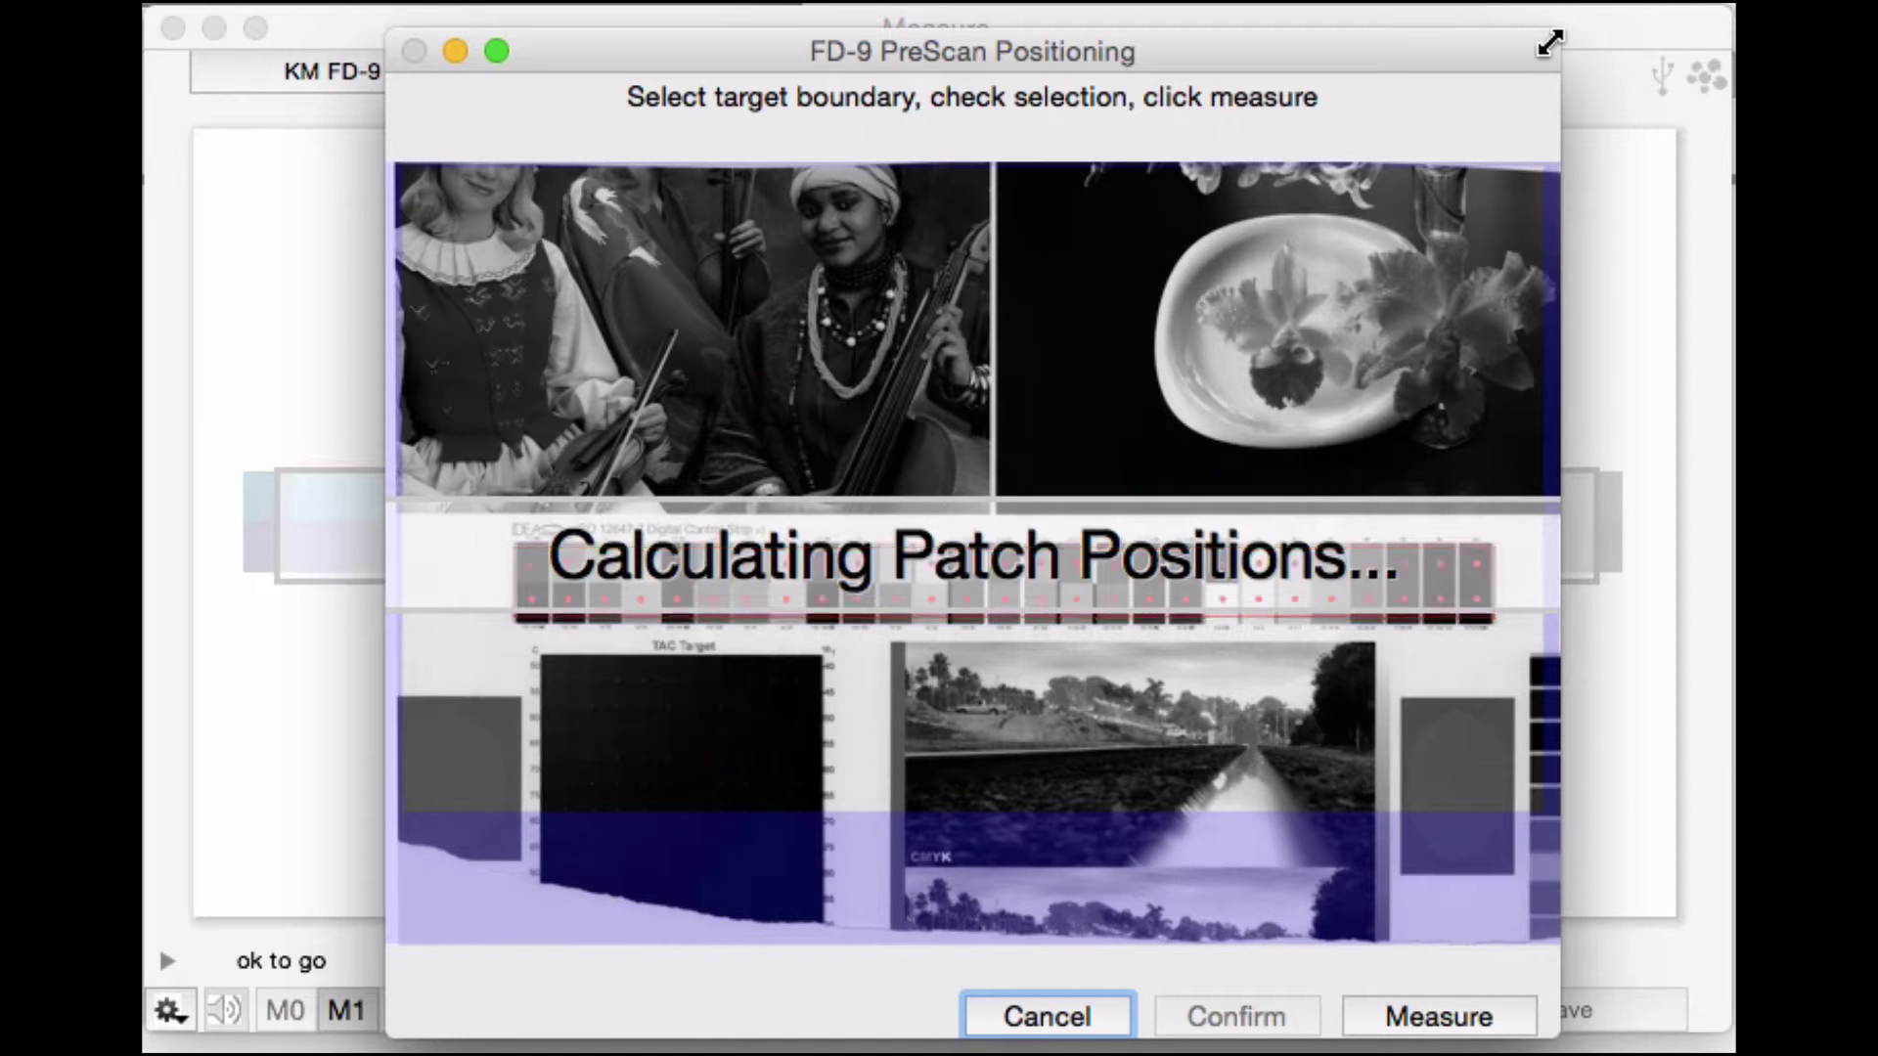
drag(1548, 42, 1625, 3)
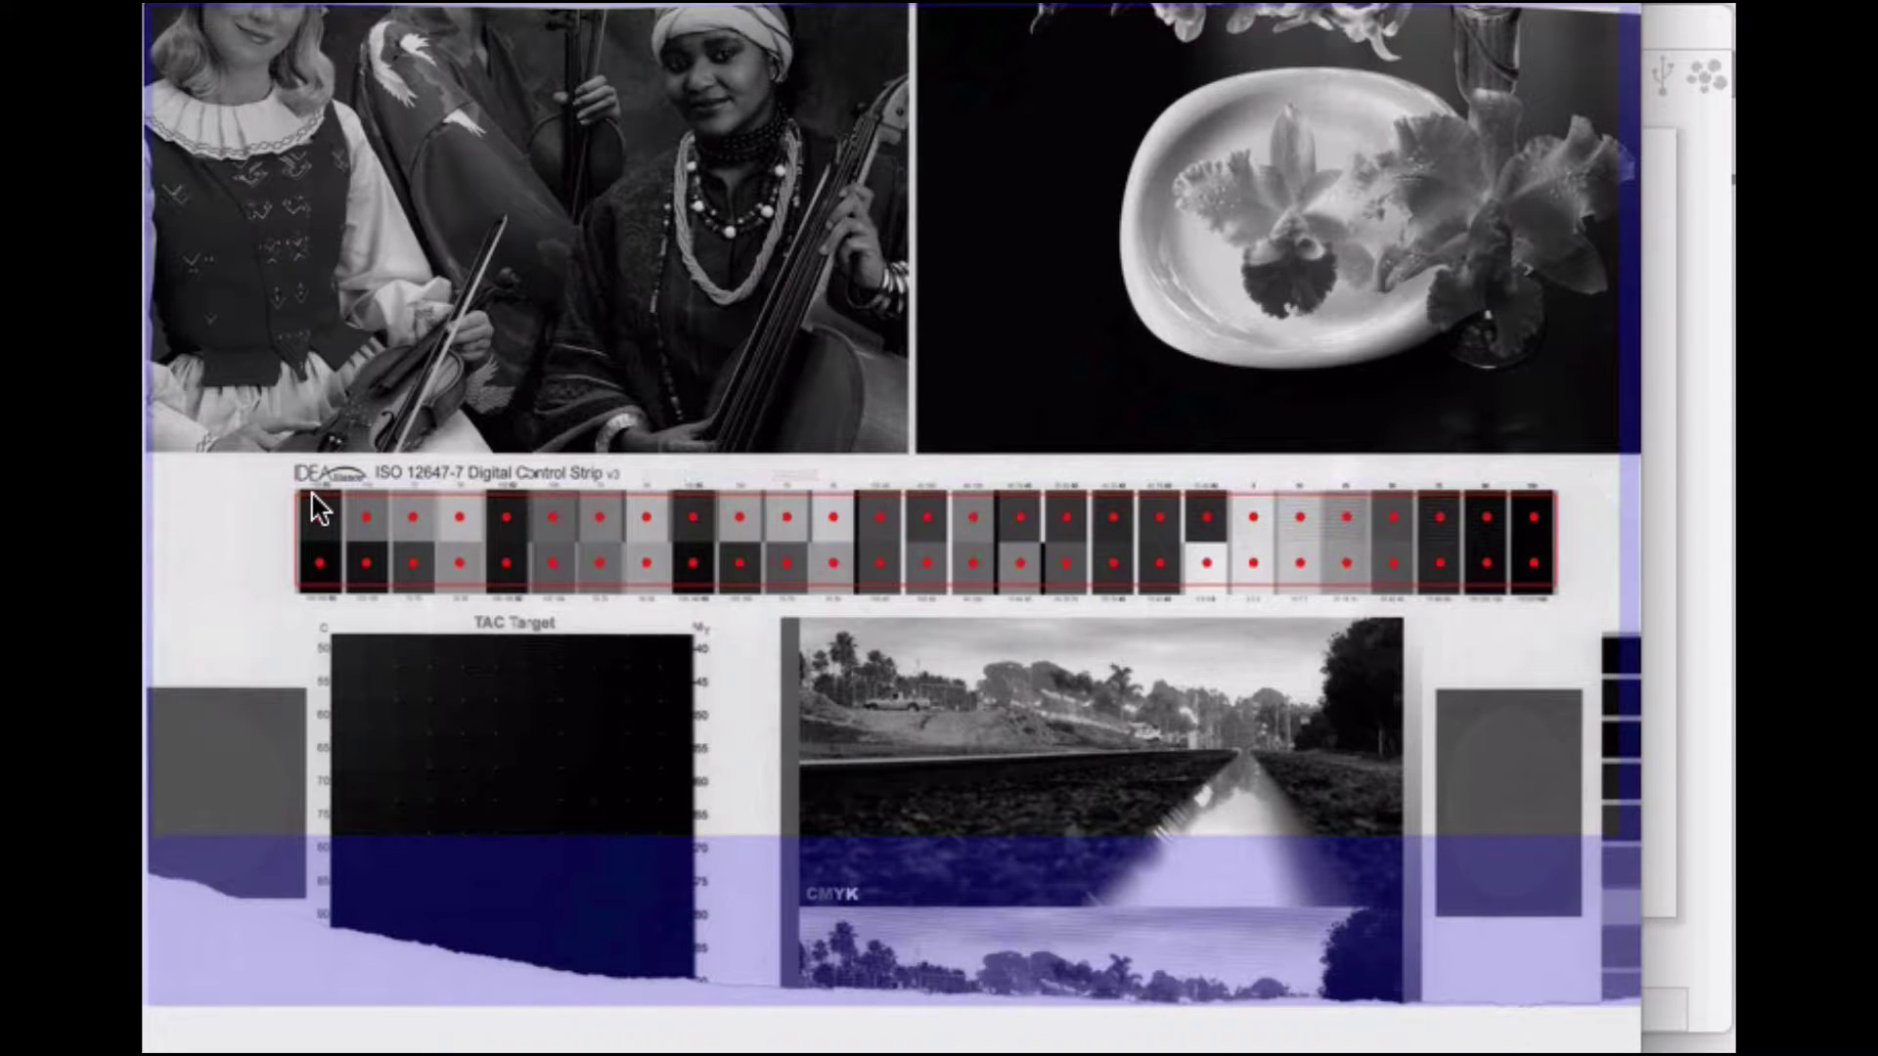
drag(311, 495, 1553, 593)
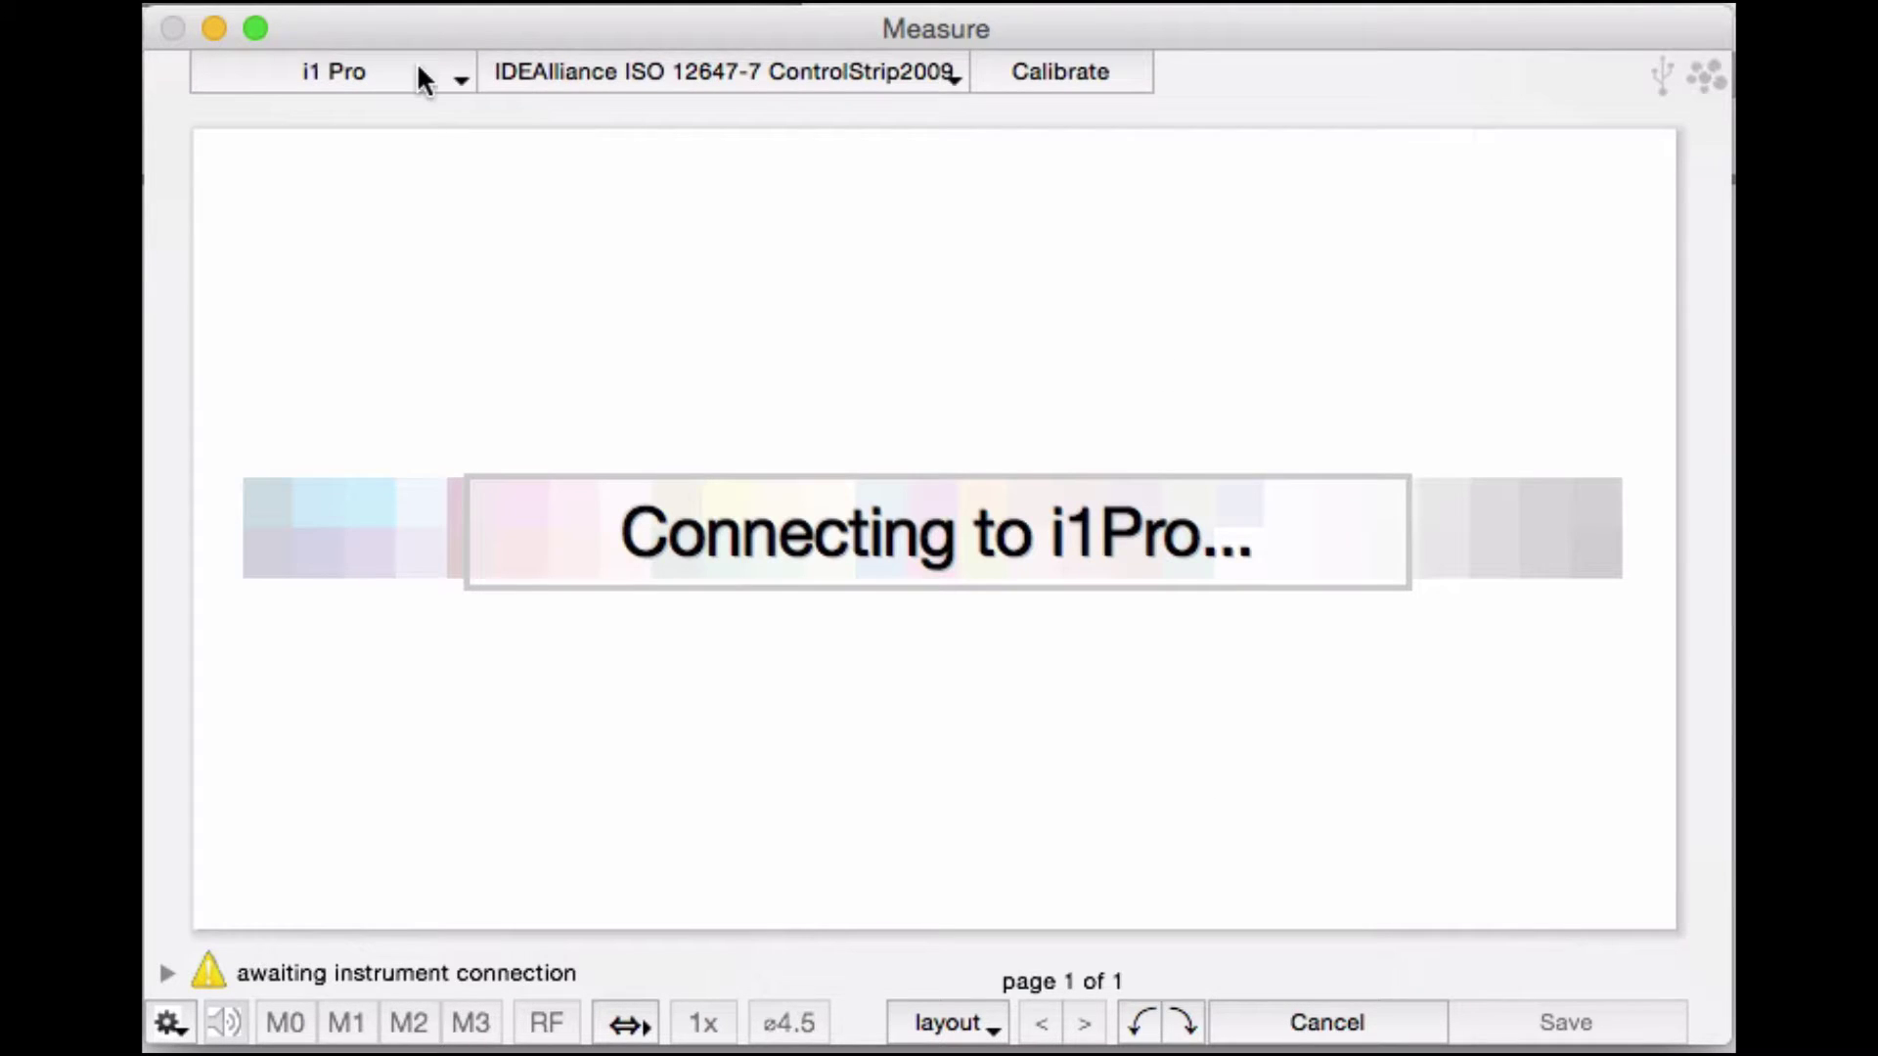
In the new measurement, change the instrument from i1 Pro to KM FD-9 and select the GRACoLCoated1_ISO12647-7_ControlStrip2009_Ref target.
click(419, 71)
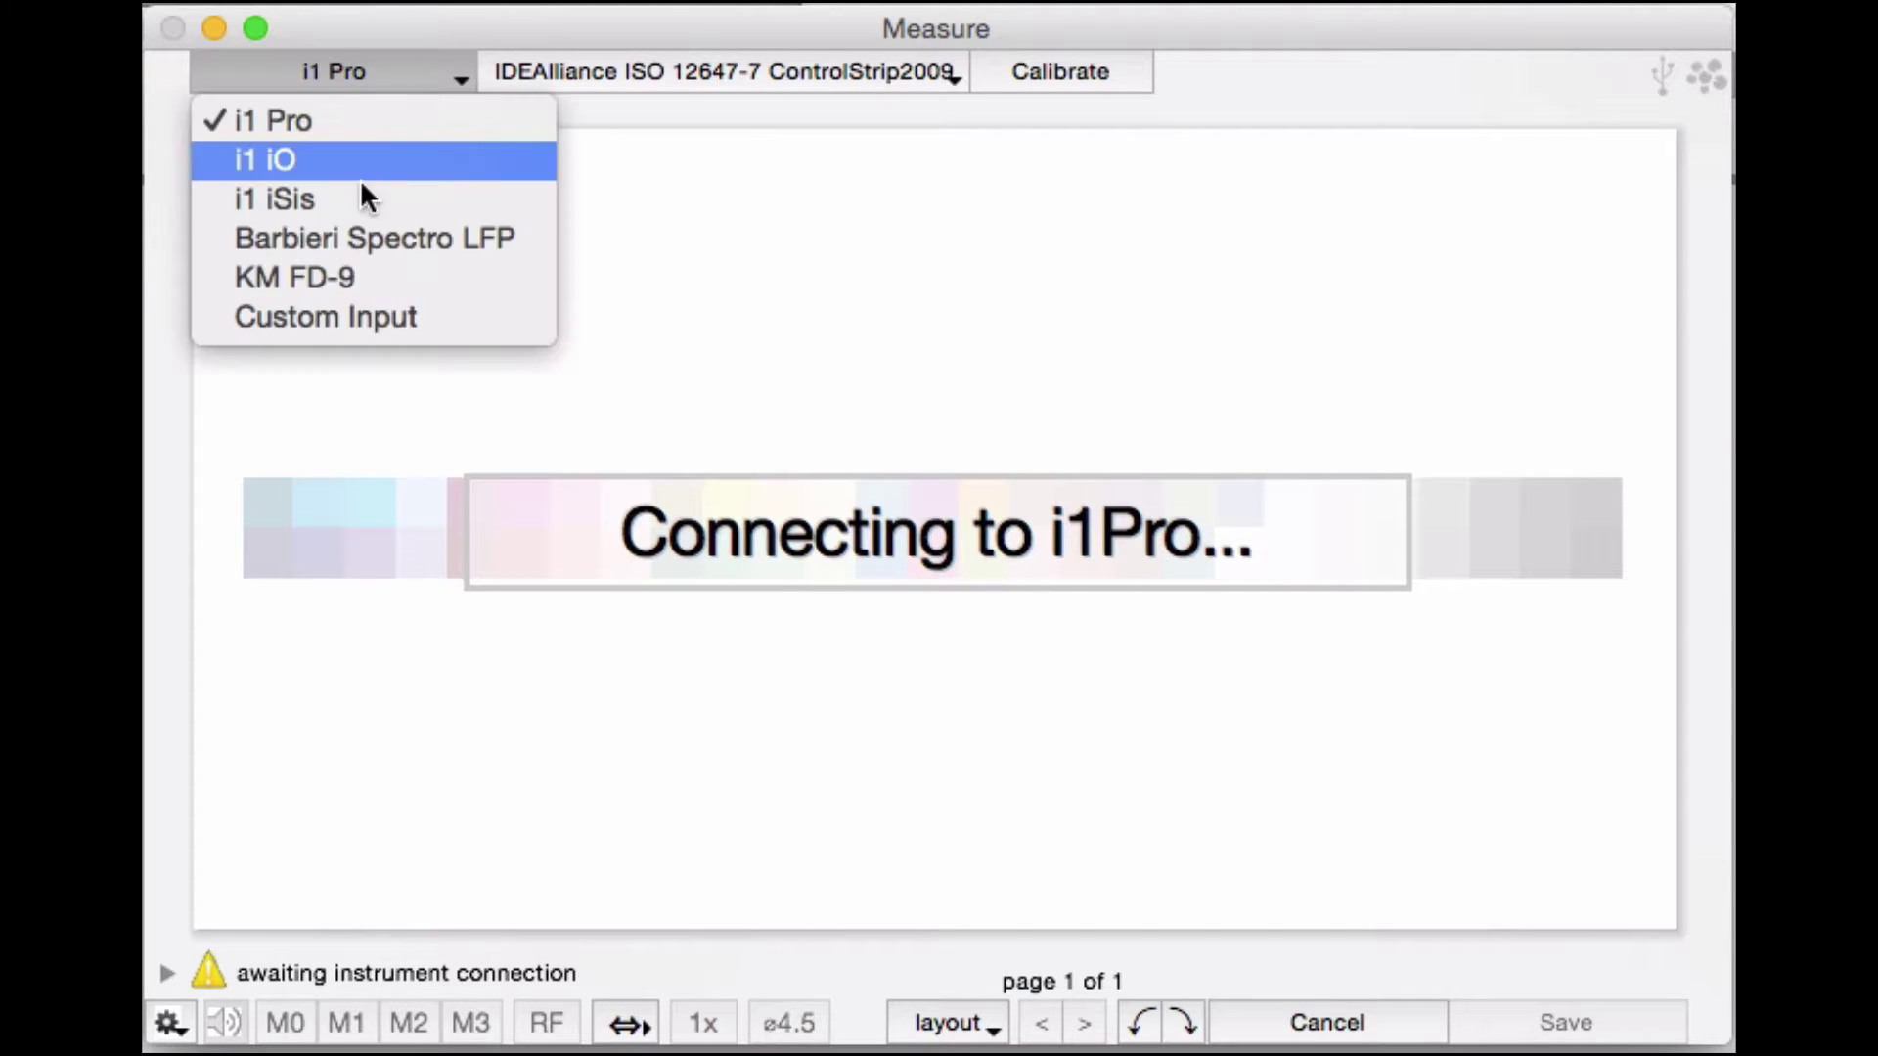
click(294, 273)
click(666, 67)
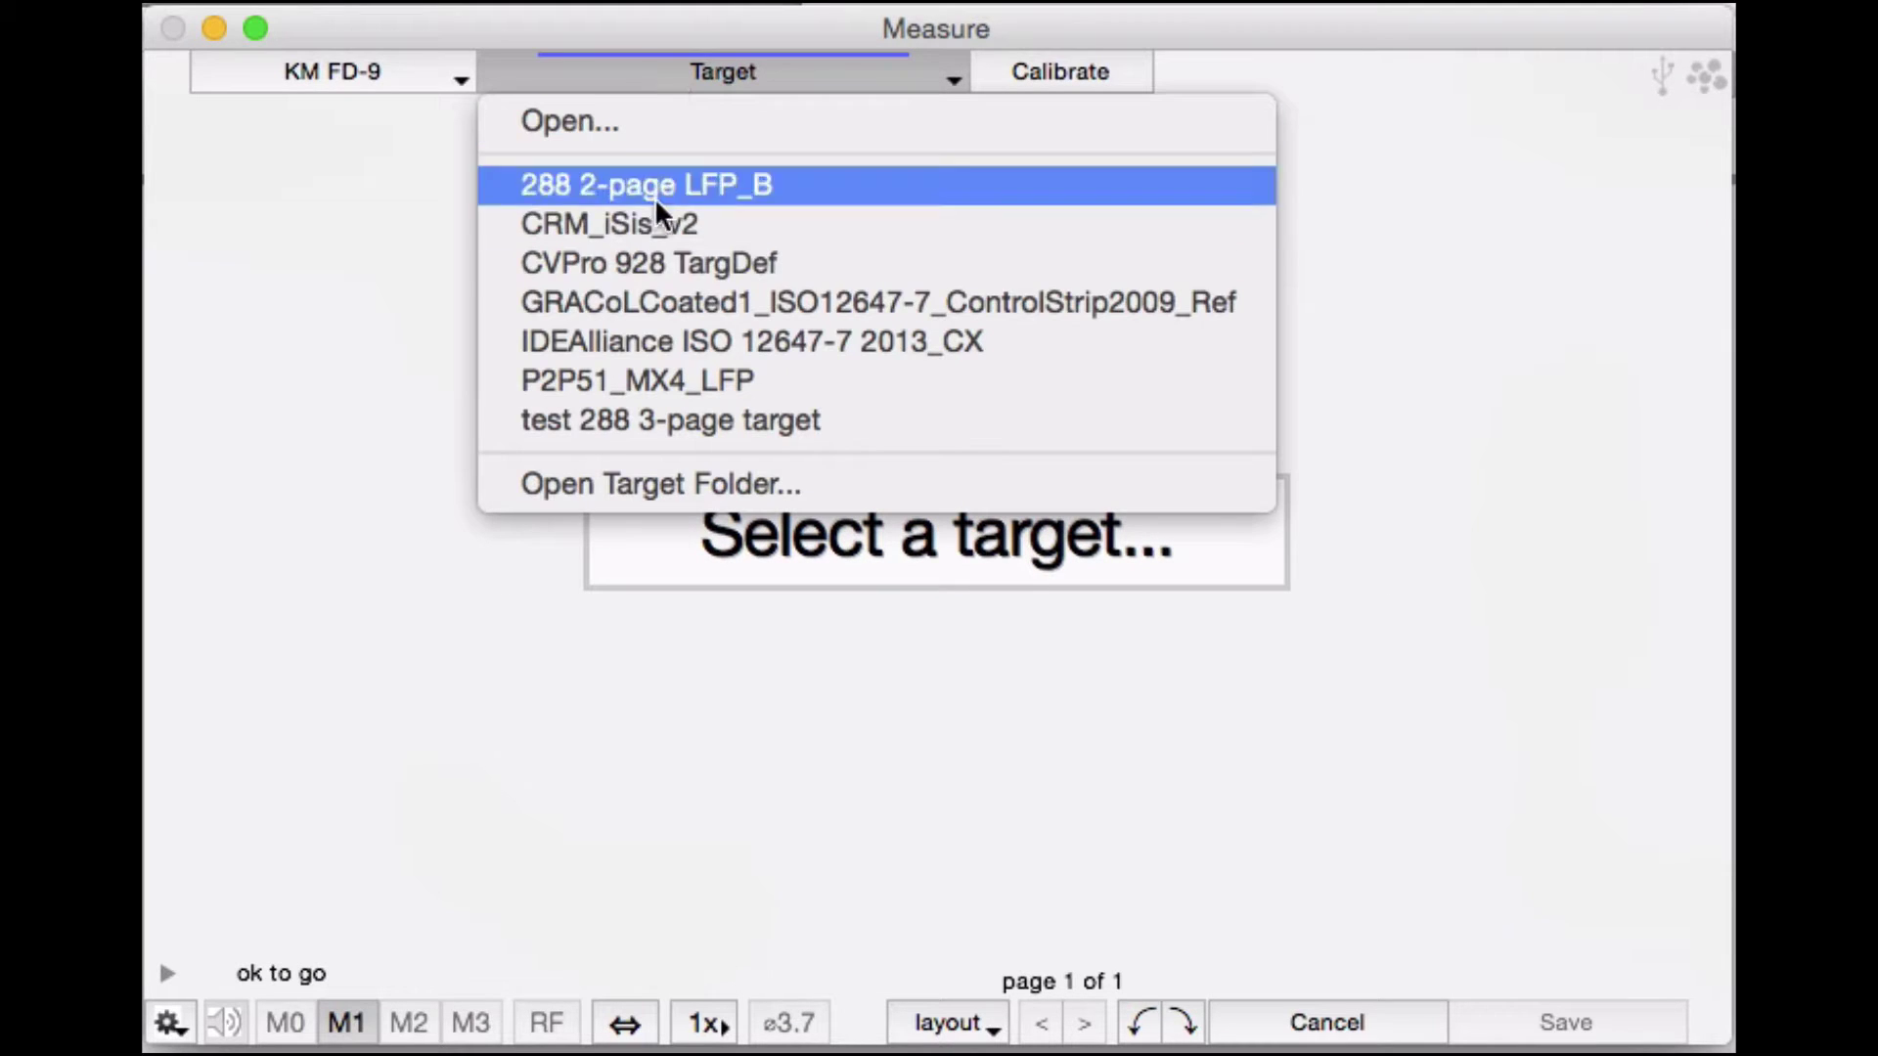
click(667, 301)
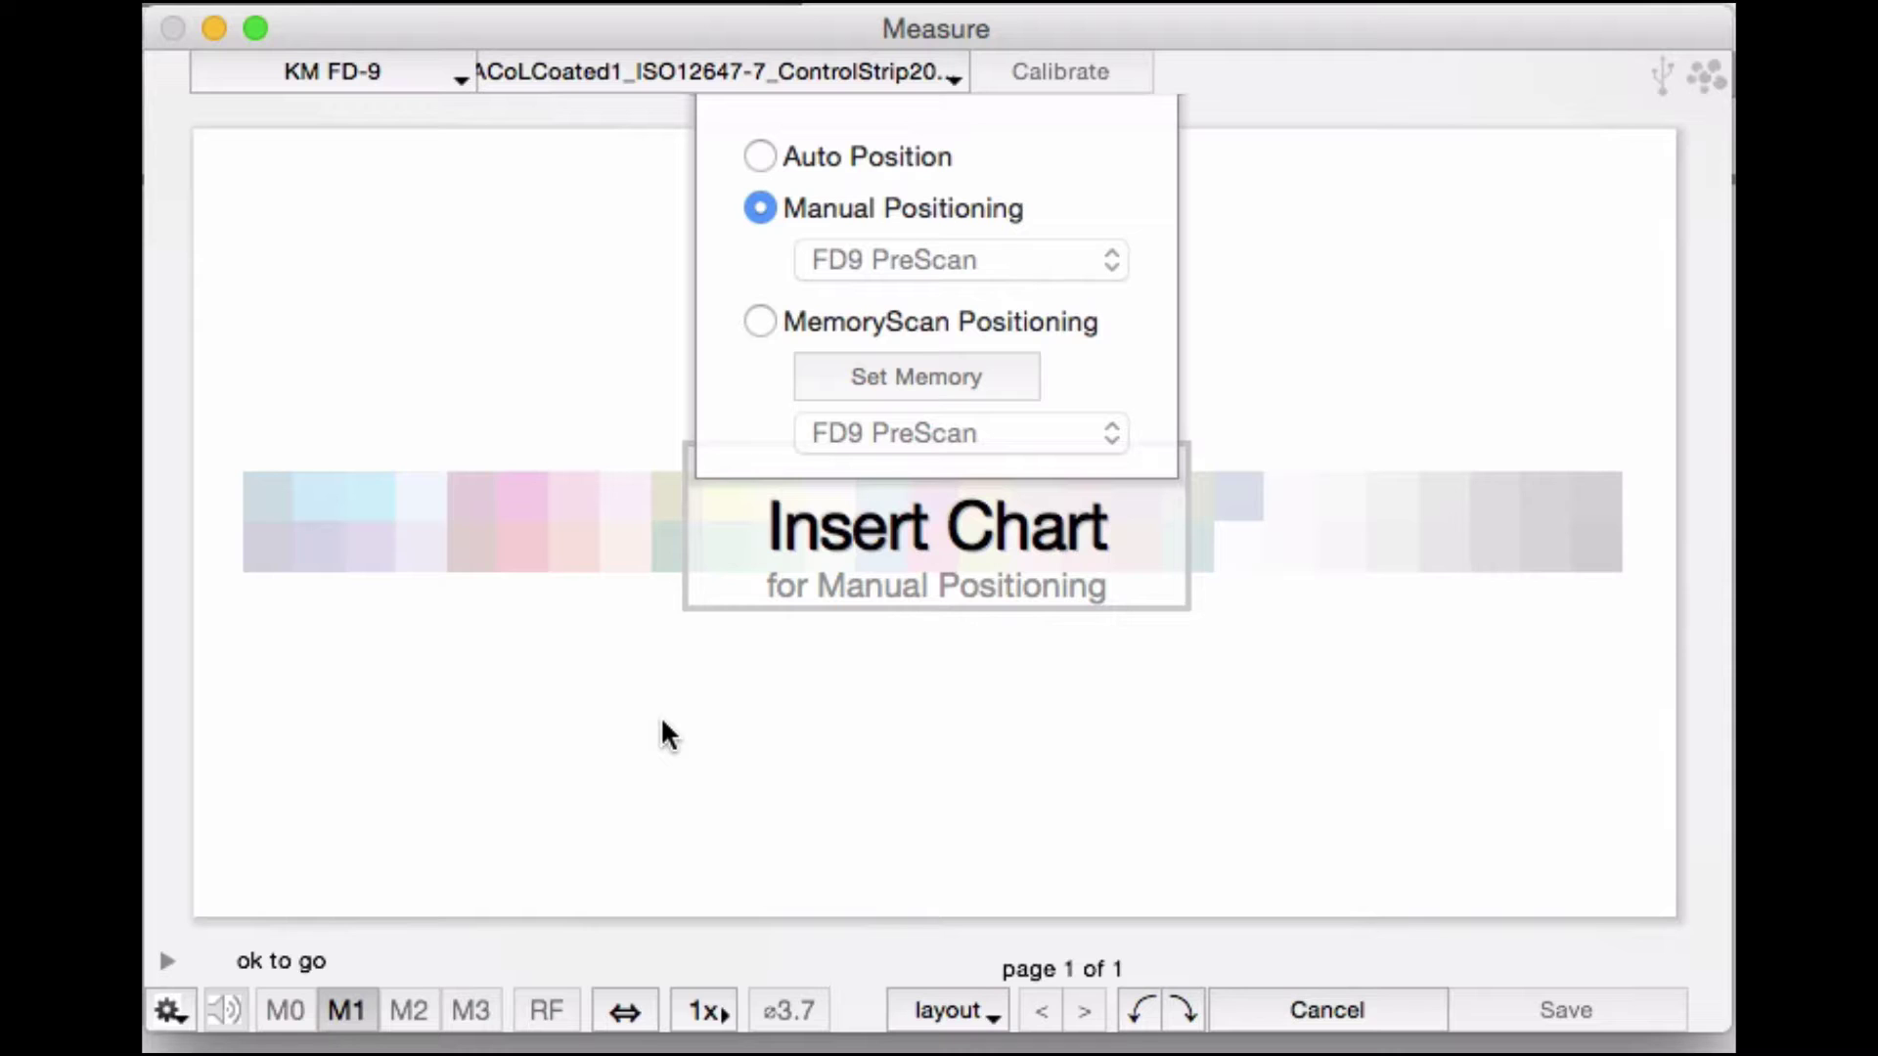
Switch to MemoryScan Positioning and update its memory with a boundary drawn around the ISO 12647-7 control strip in the prescan.
click(770, 326)
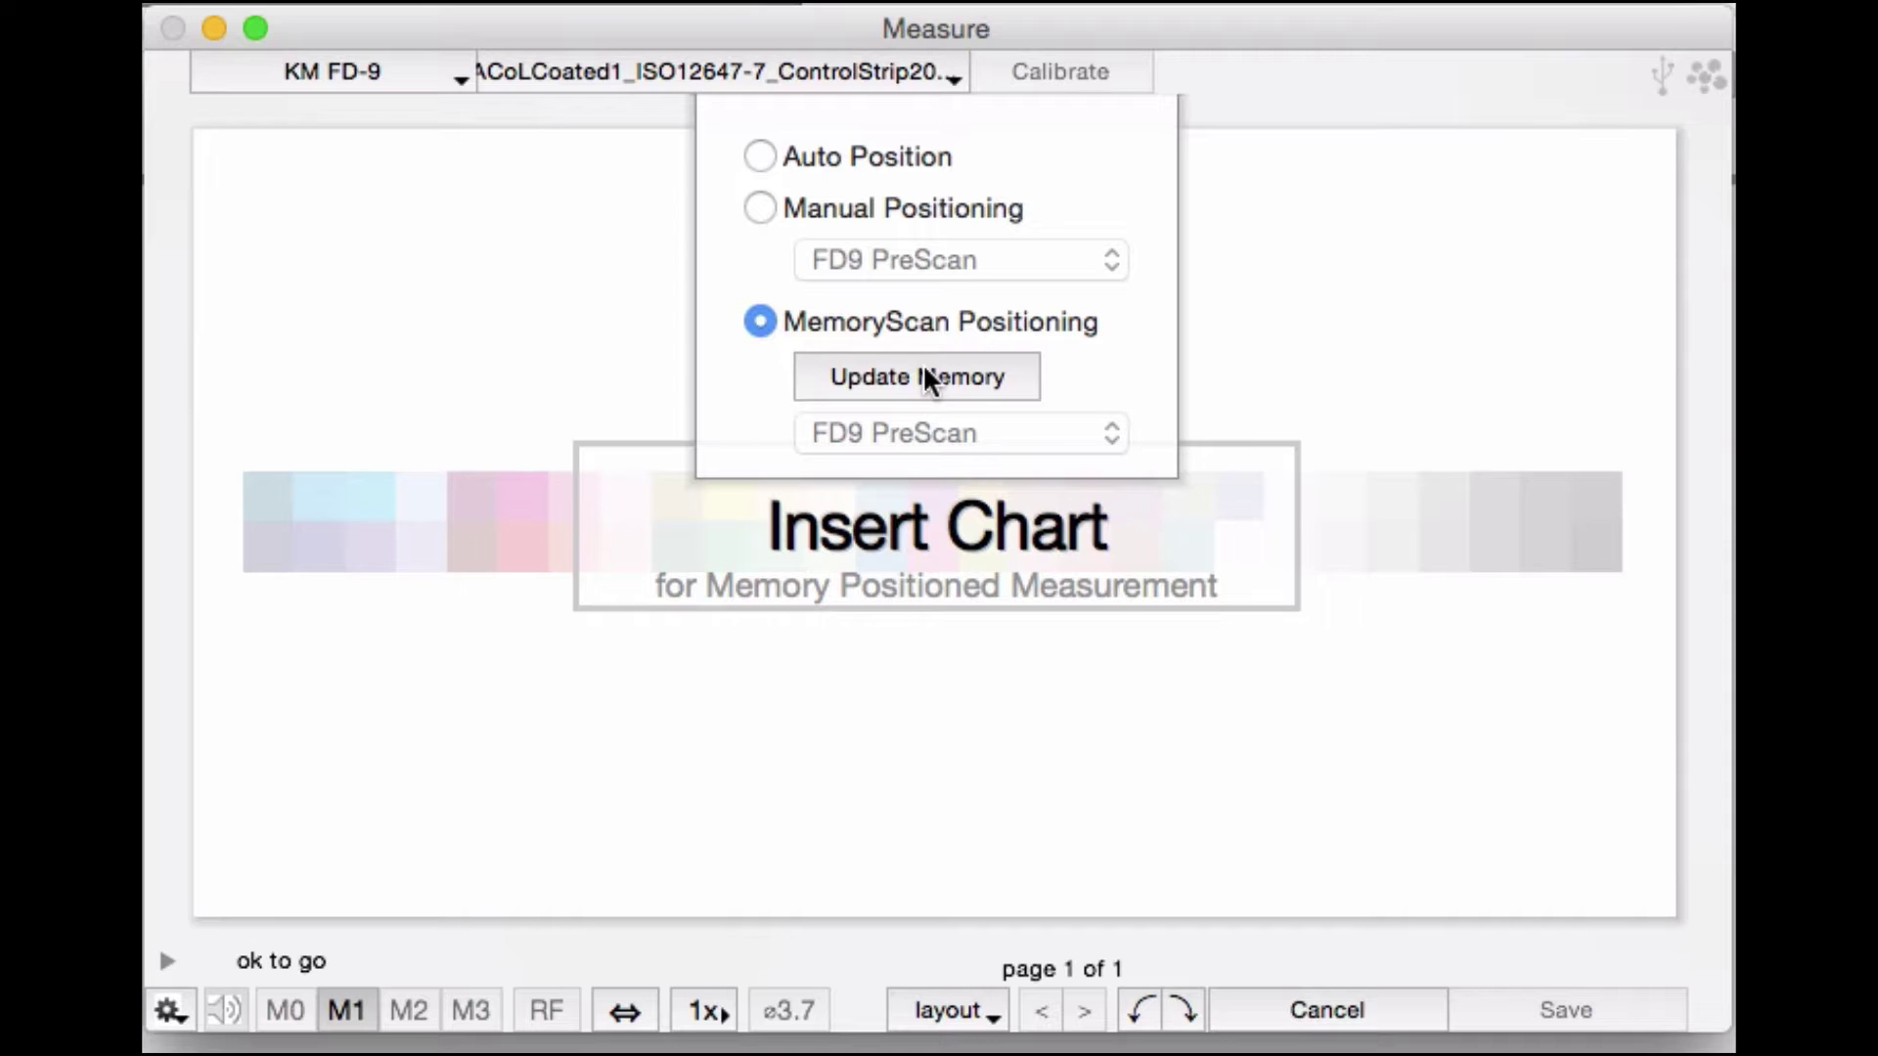
click(1009, 380)
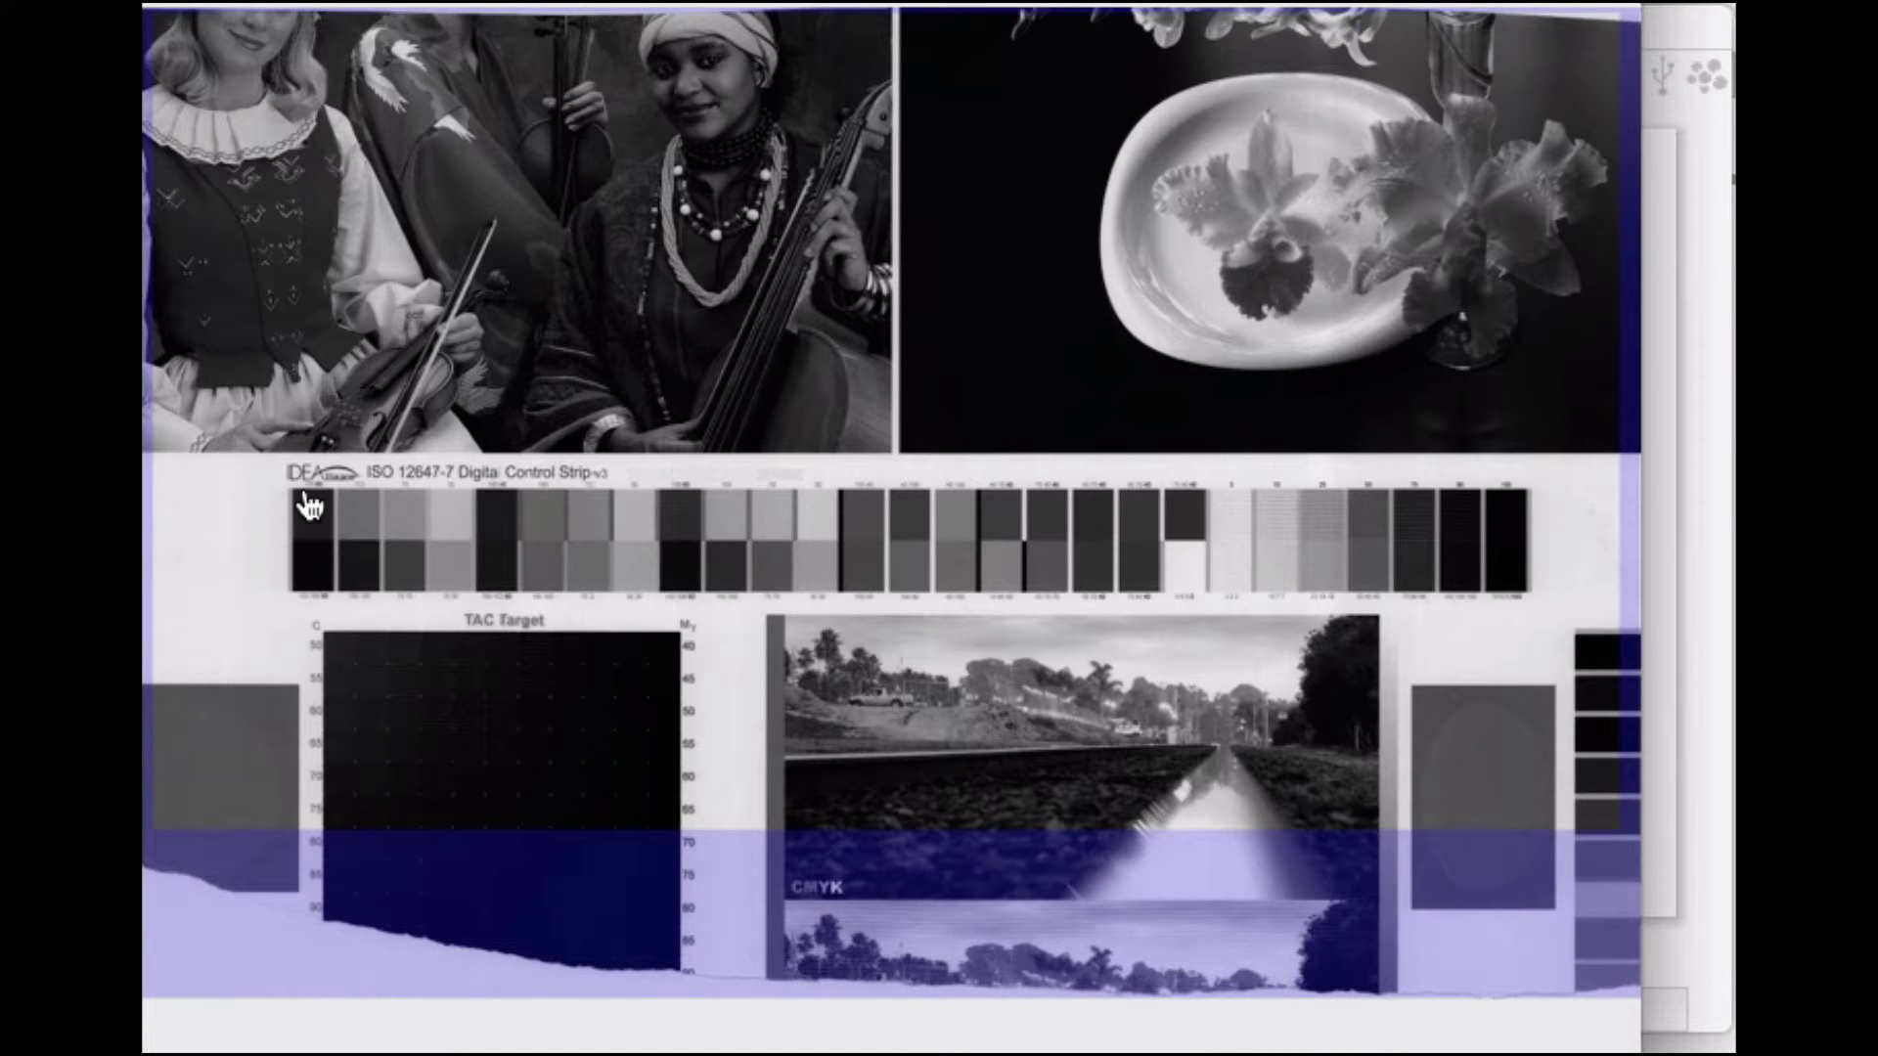
drag(376, 516, 1524, 594)
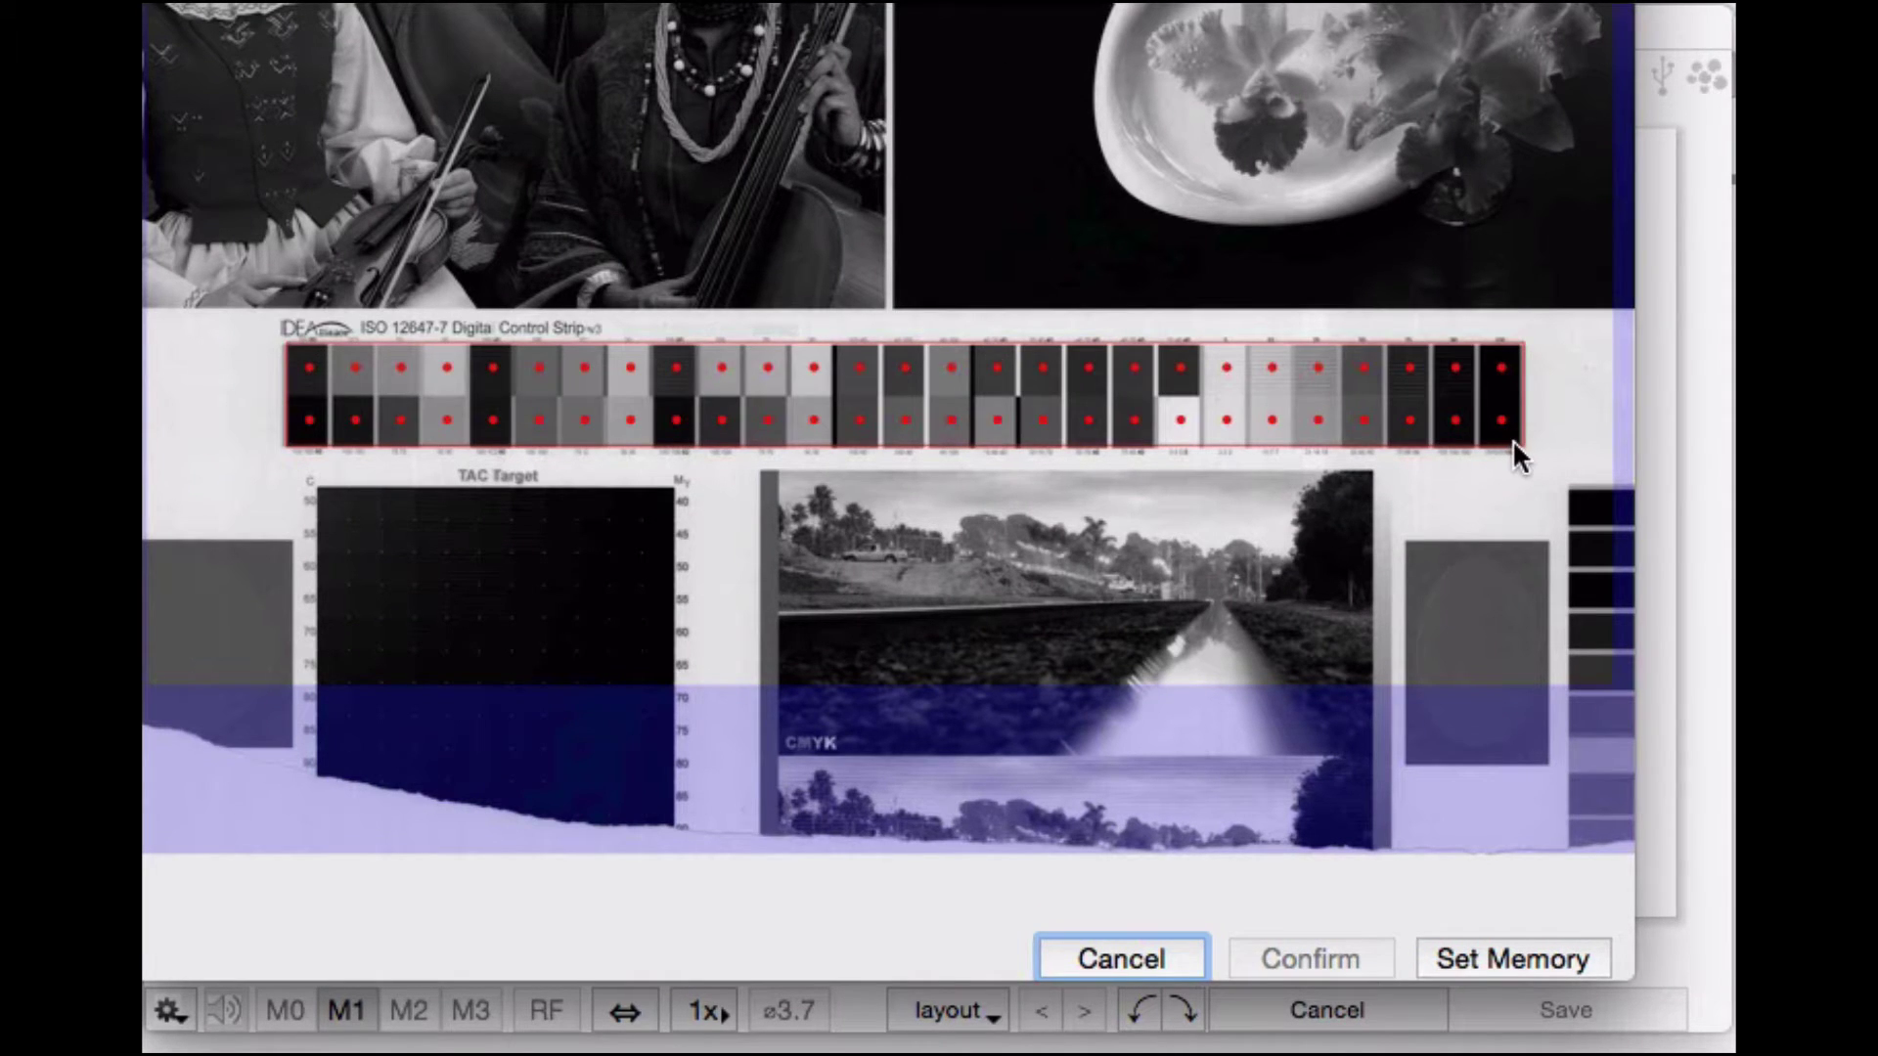
click(1583, 954)
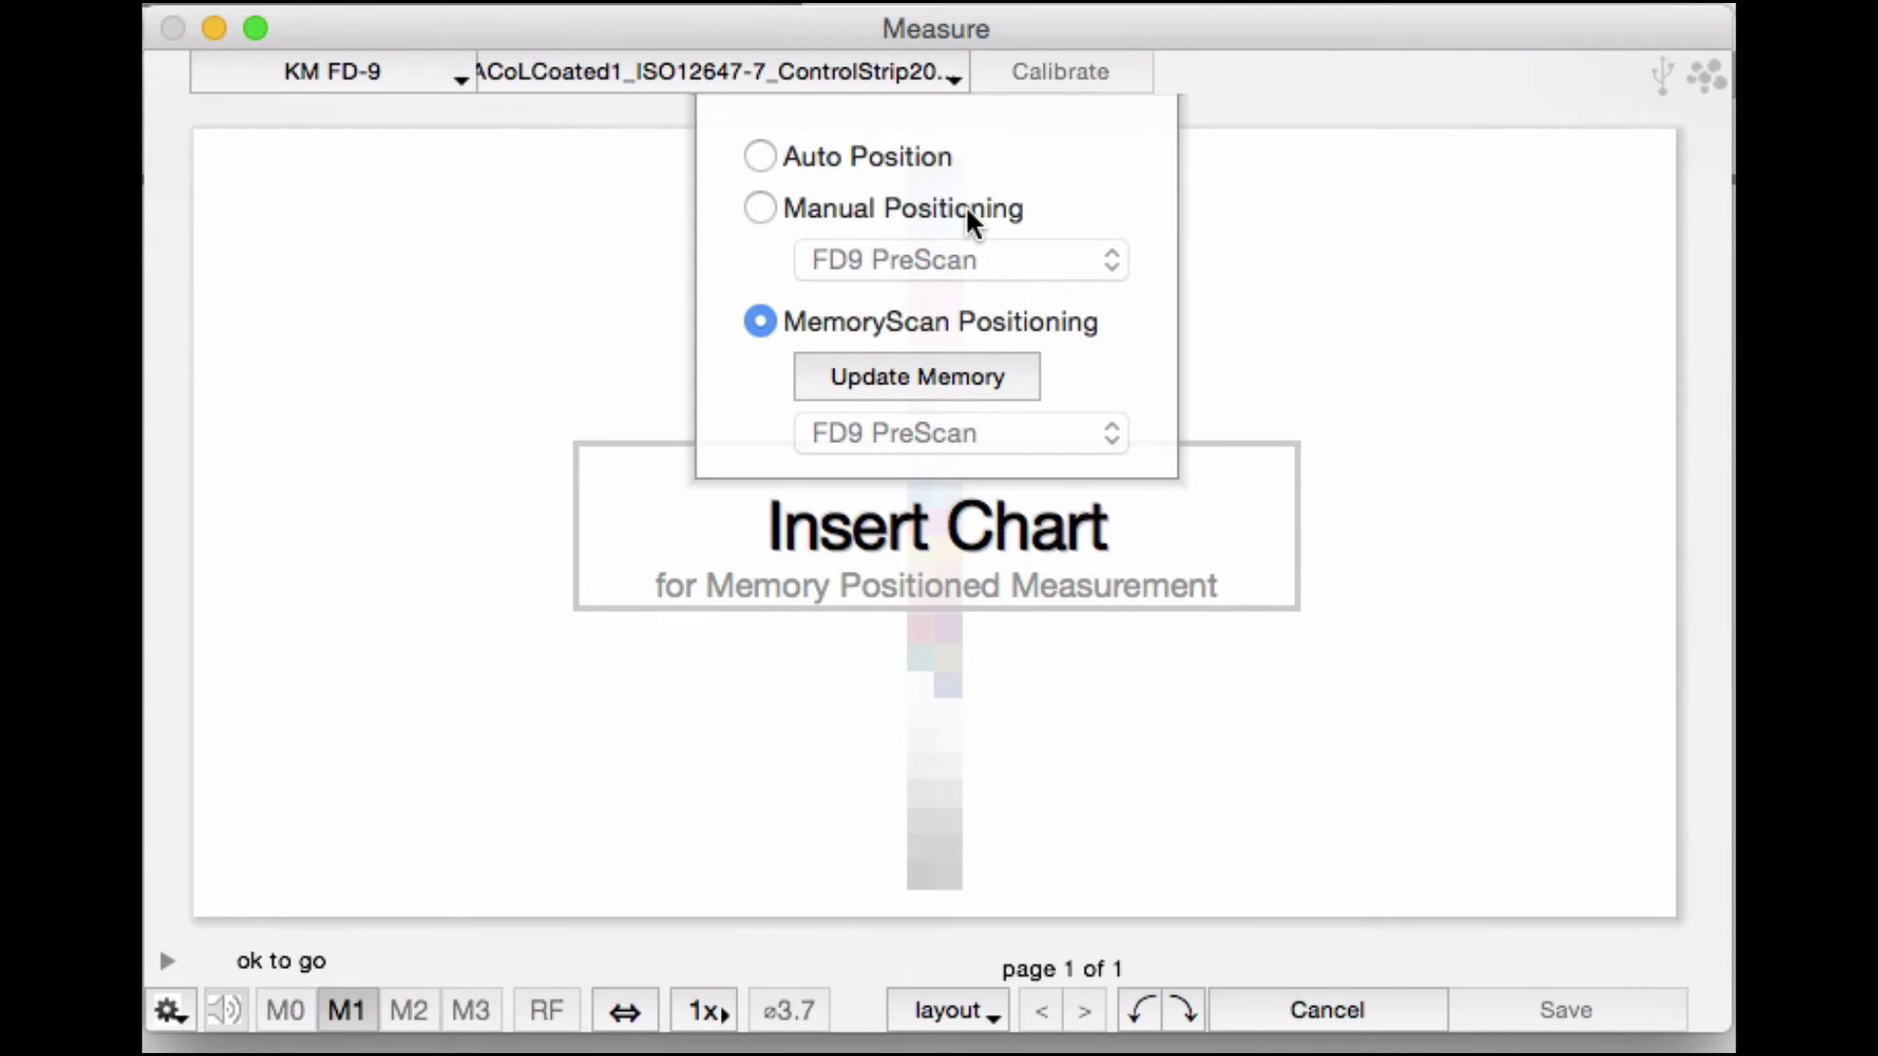
Change to Manual Positioning and rotate the vertical target layout a quarter turn clockwise.
click(926, 210)
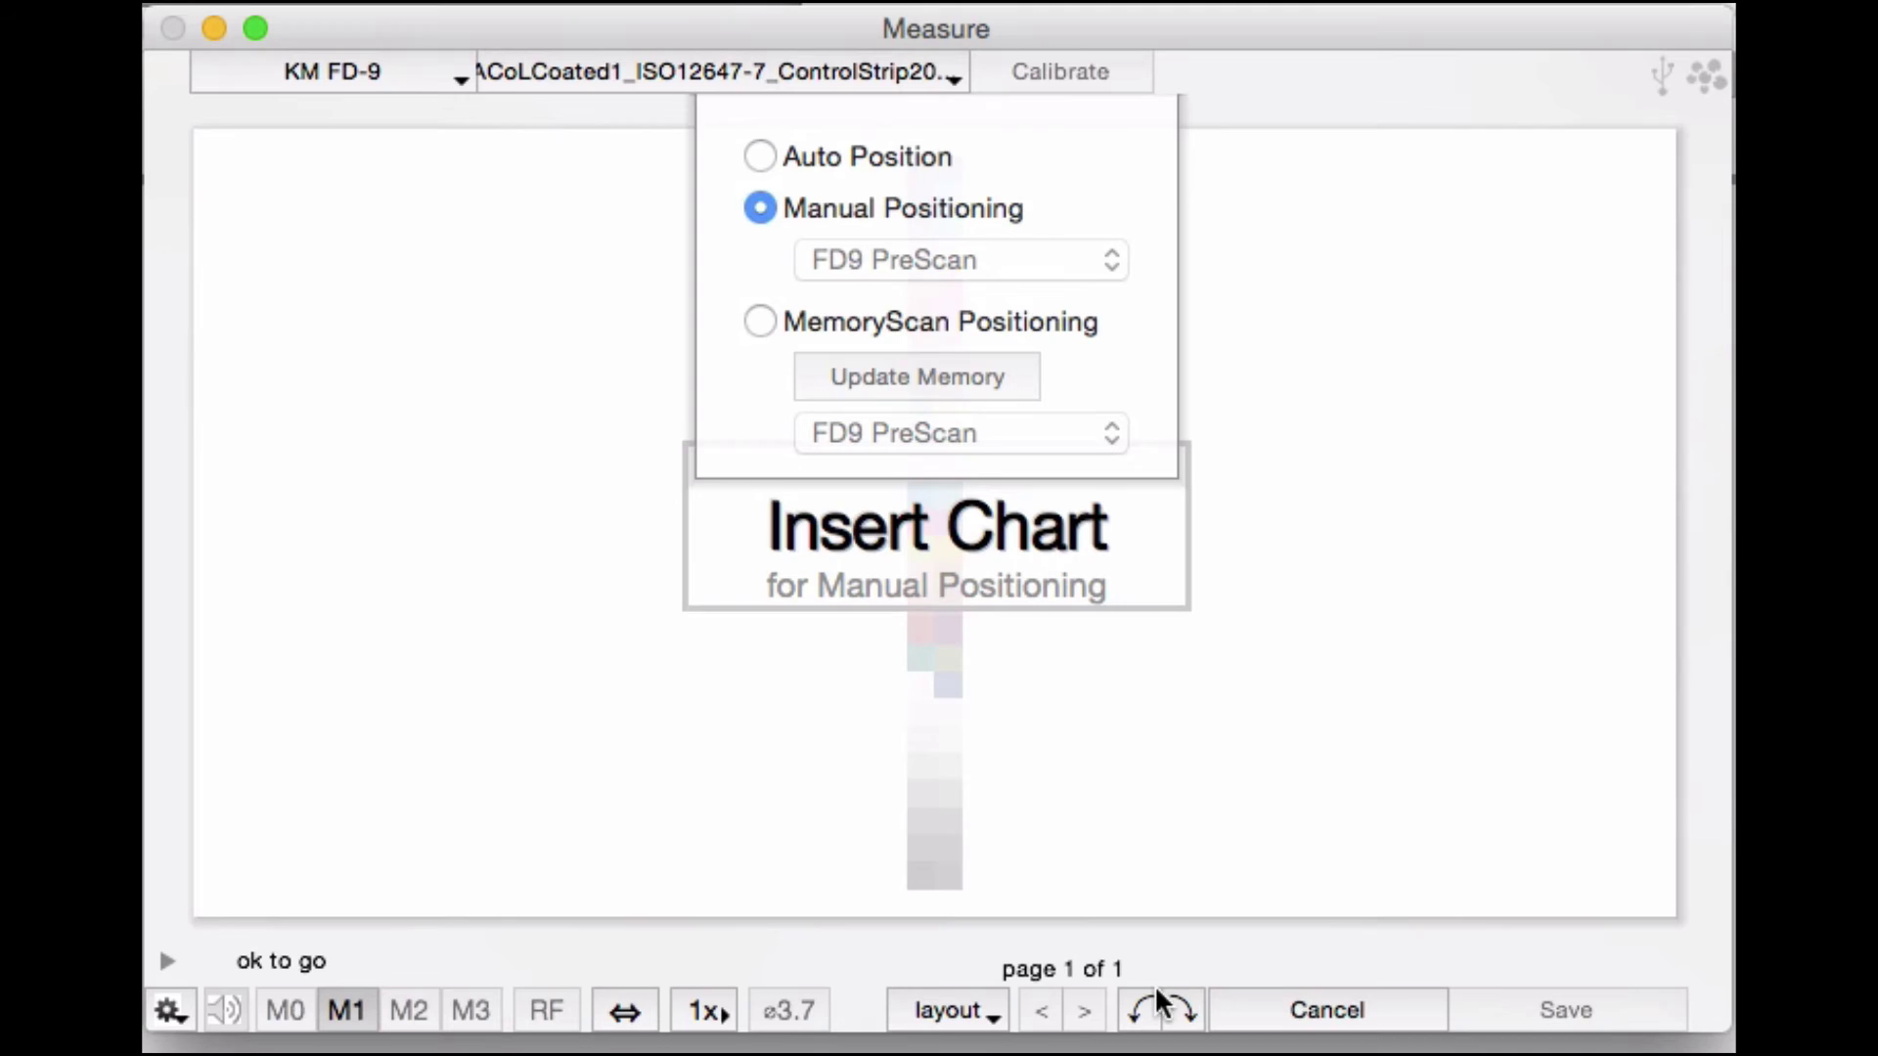
click(1183, 1009)
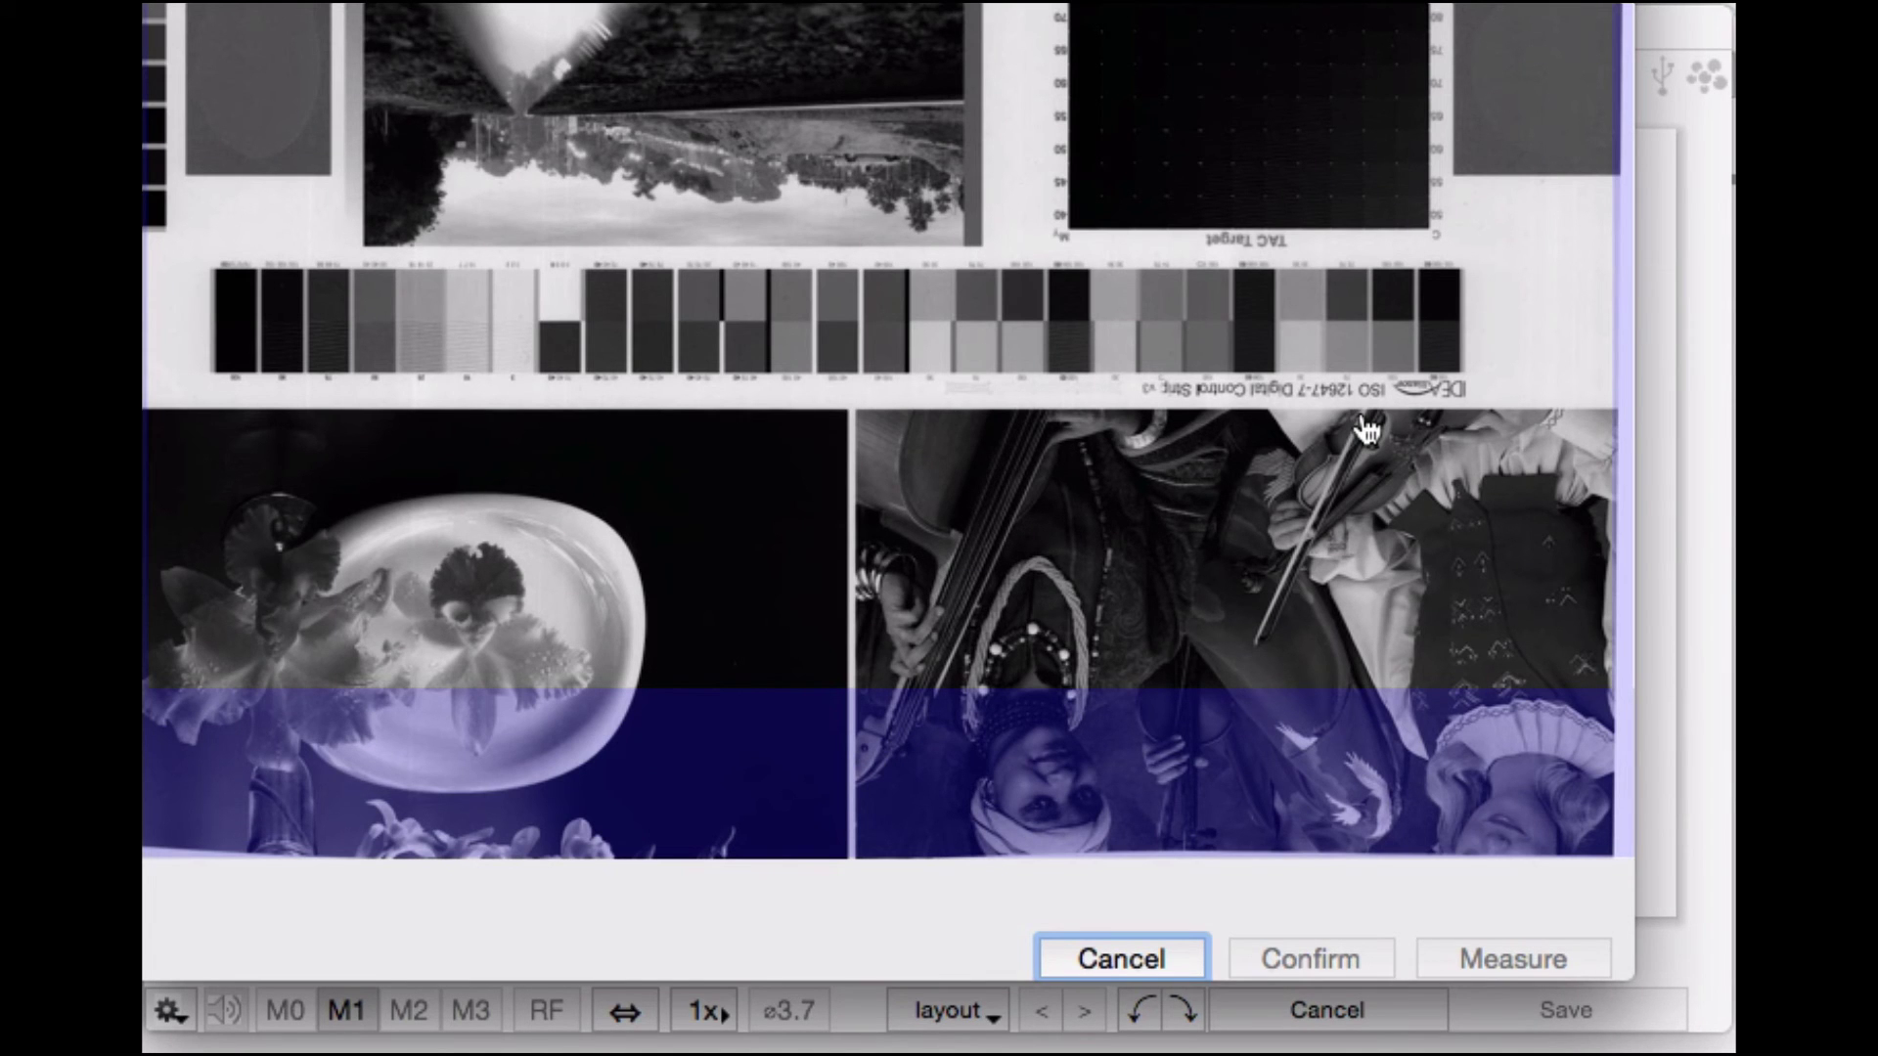
Outline the upside-down control strip in the prescan, confirm its patch positions and measure it, viewing the resulting report down to the dE histogram.
drag(221, 272, 1457, 367)
click(1308, 953)
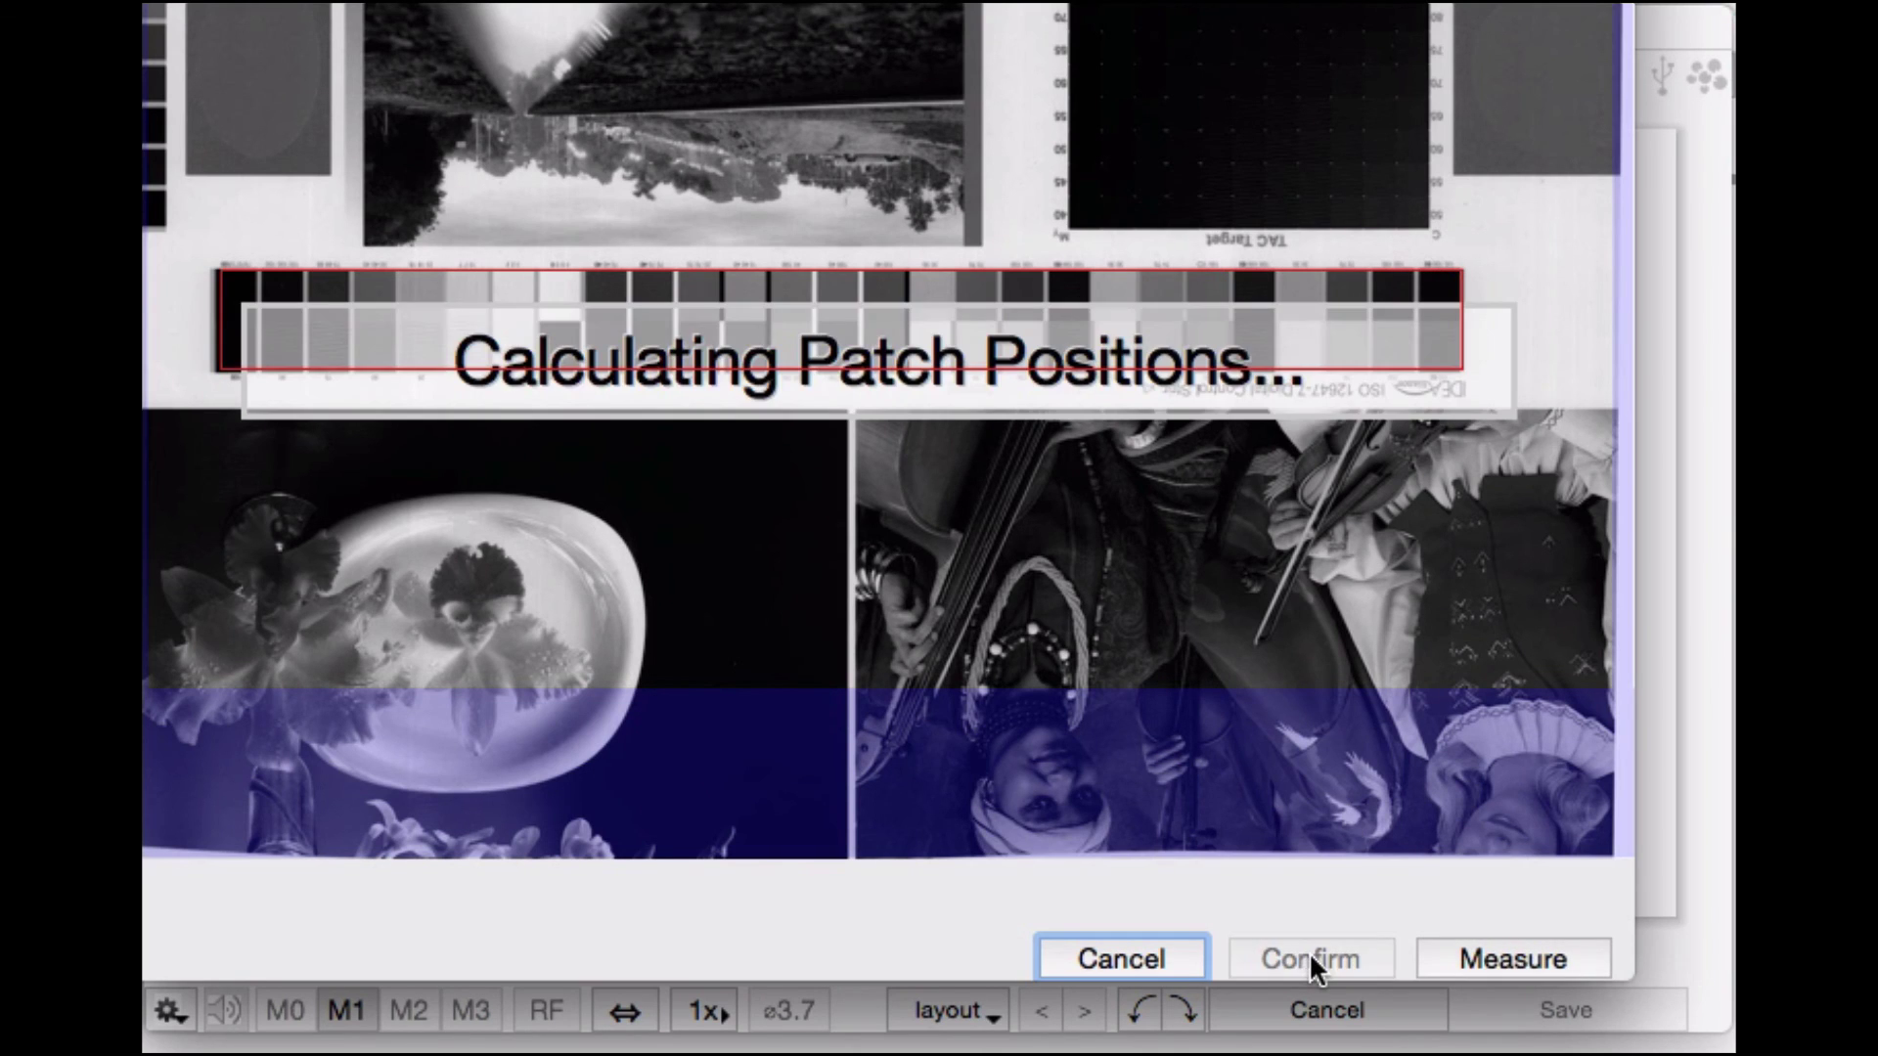
click(1482, 956)
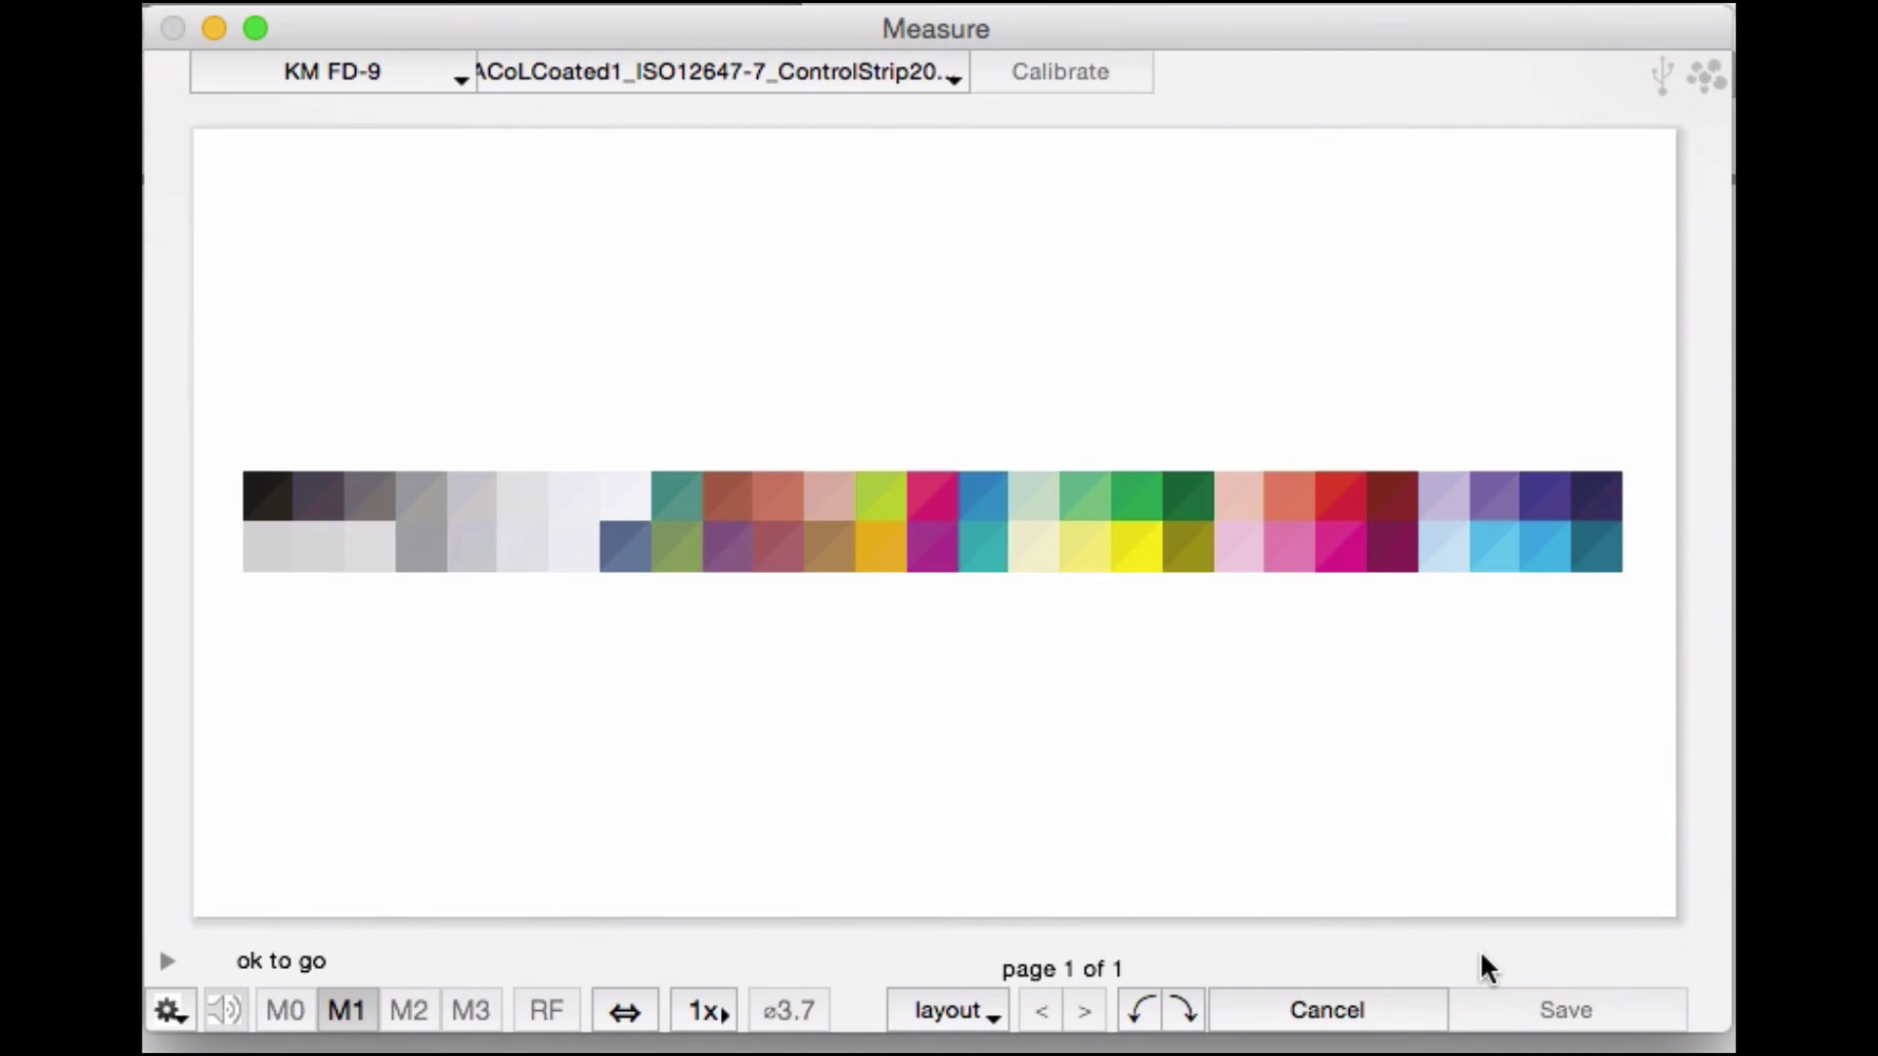
scroll(541, 220, down, 5)
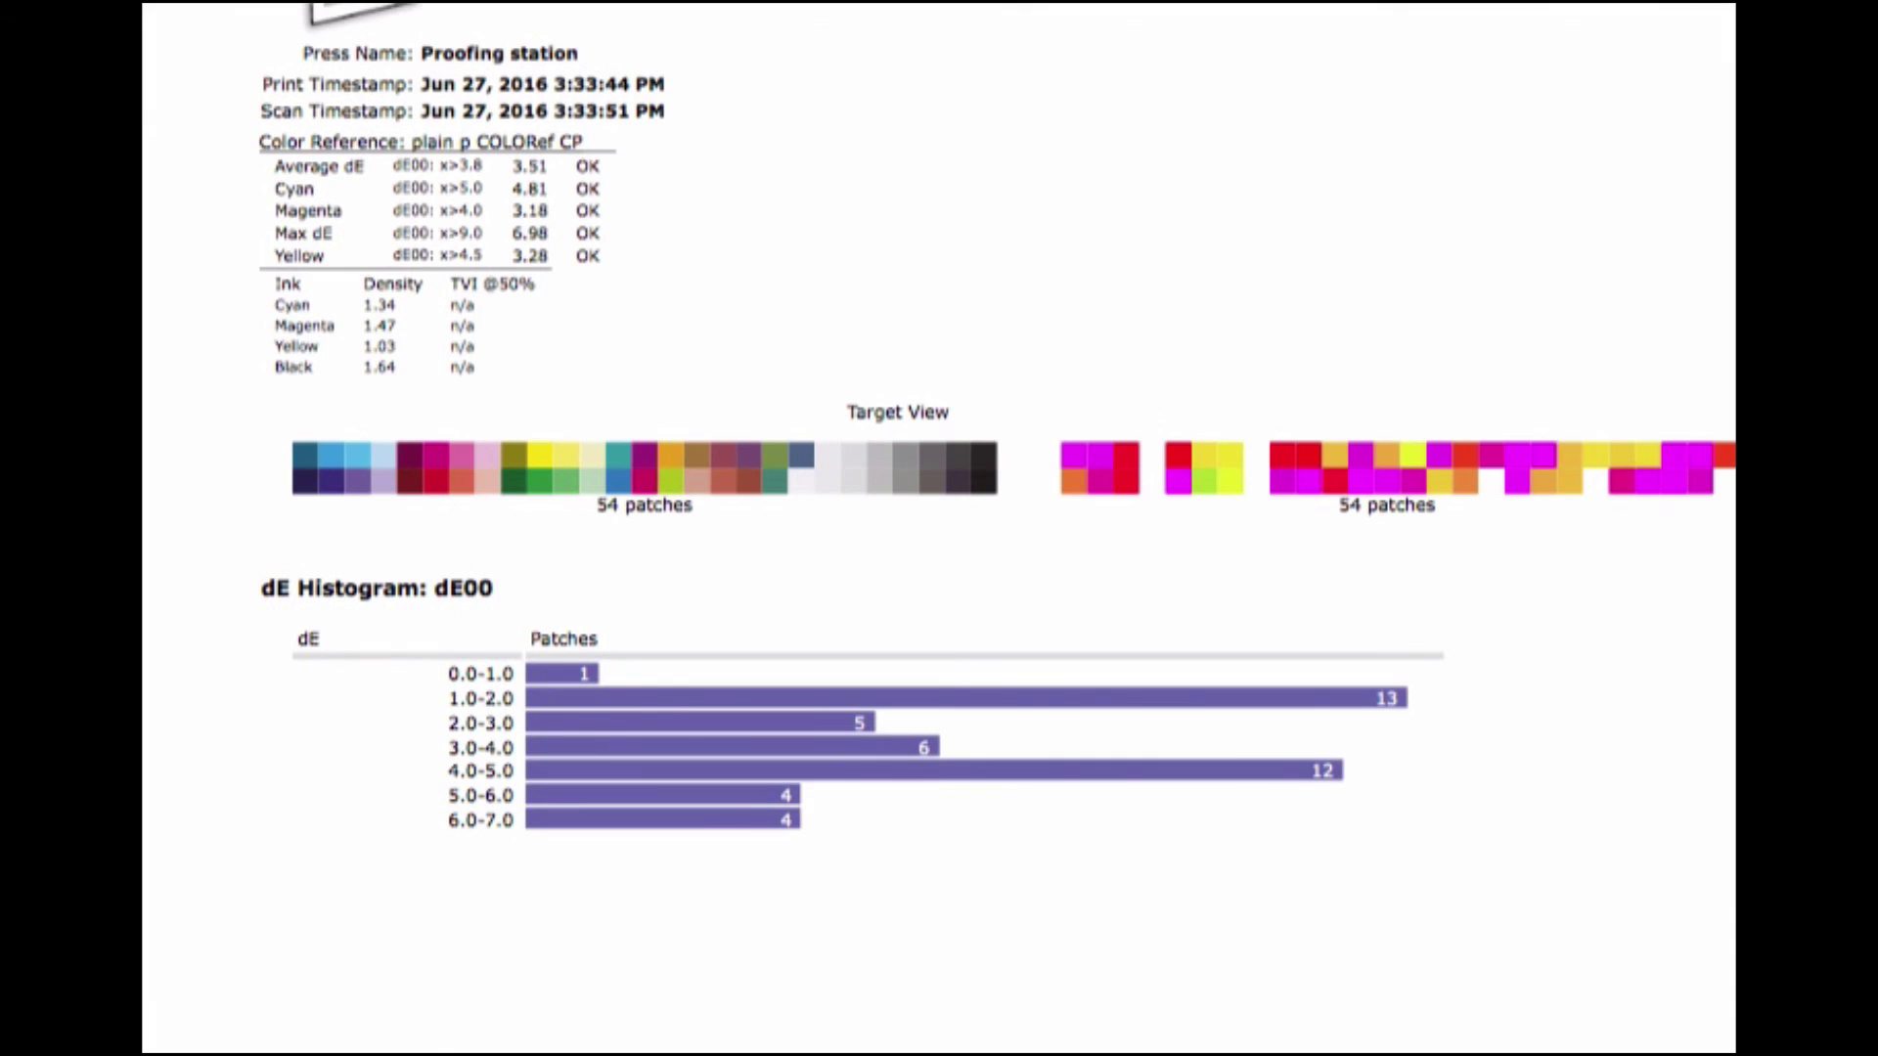